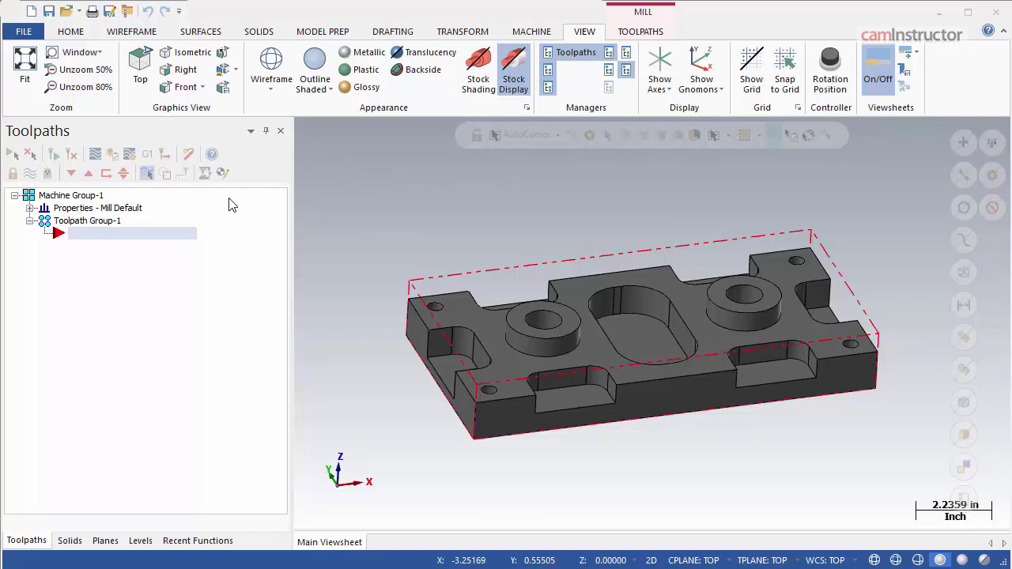
# Step: Select level 1 in the Levels list, then return to the Toolpaths manager
pyautogui.click(140, 541)
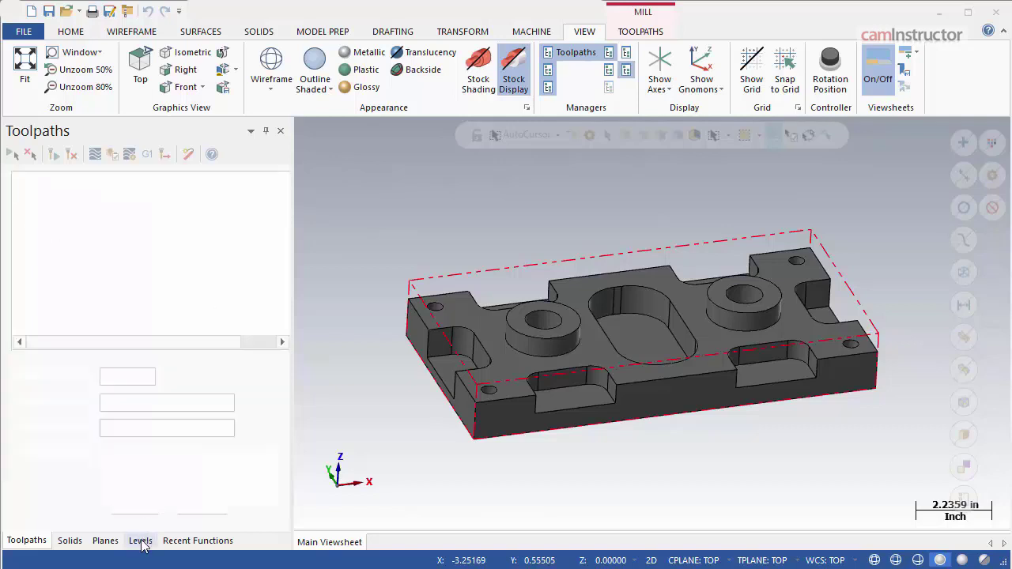
pyautogui.click(204, 207)
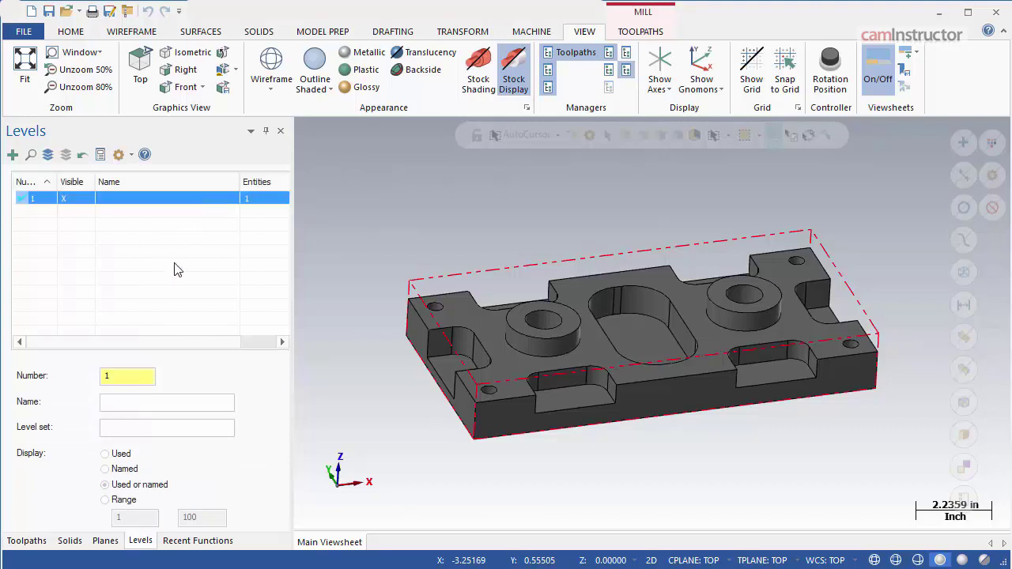
pyautogui.click(25, 541)
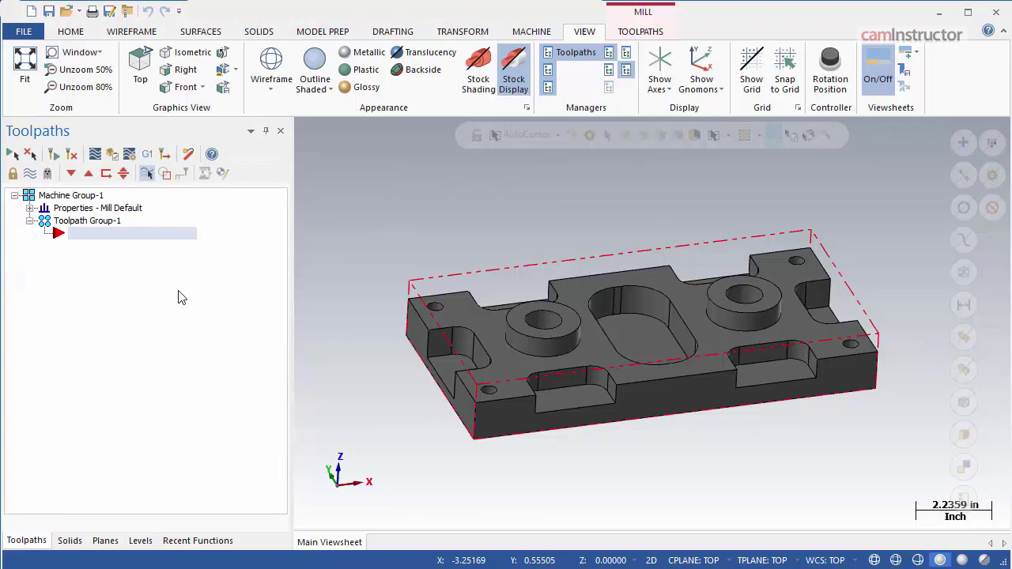
pyautogui.click(138, 33)
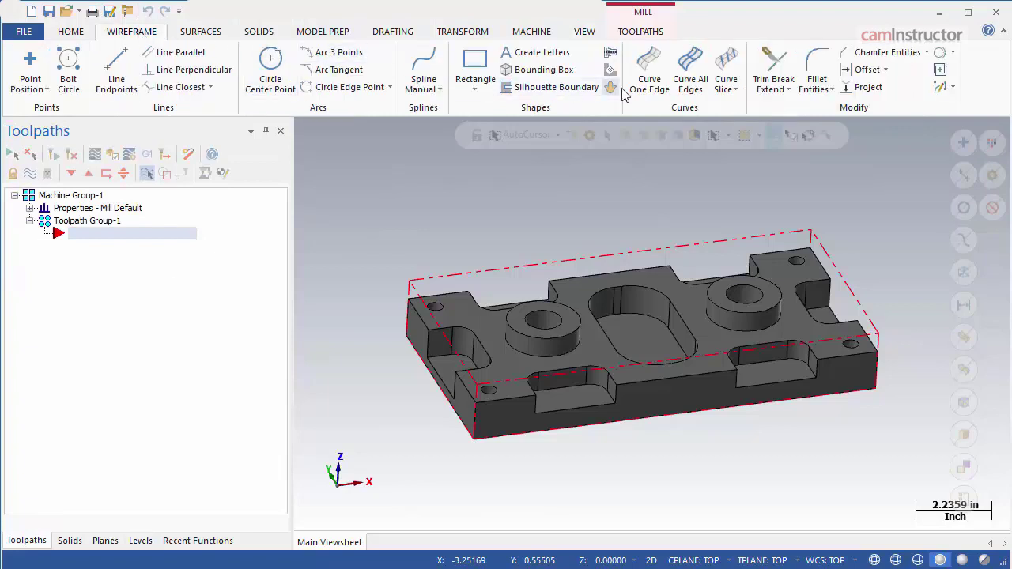
pyautogui.click(584, 31)
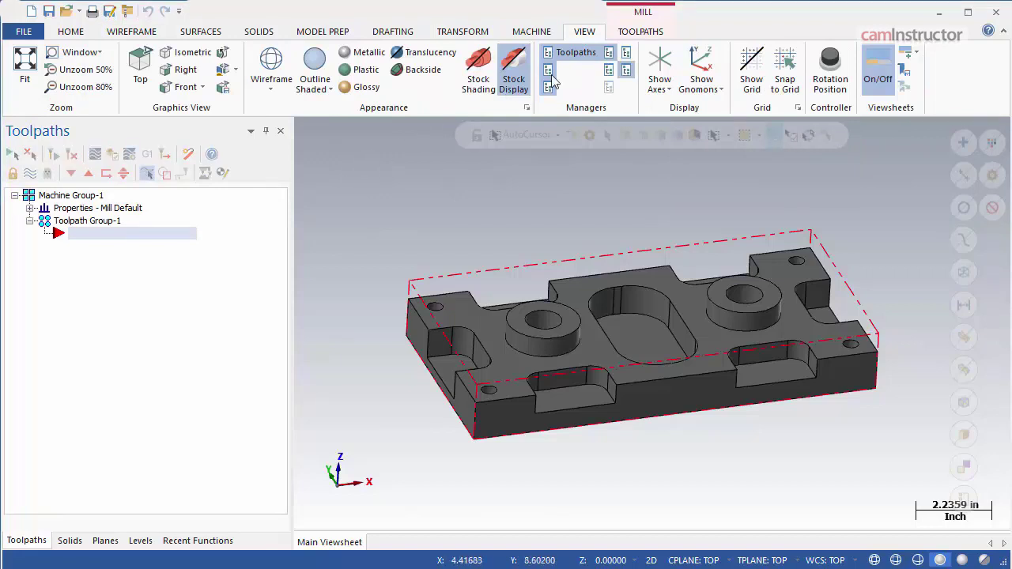
# Step: Start a 2D Dynamic Mill toolpath named Chaining3 and set region chaining to Solids with Loop and Face
pyautogui.click(643, 33)
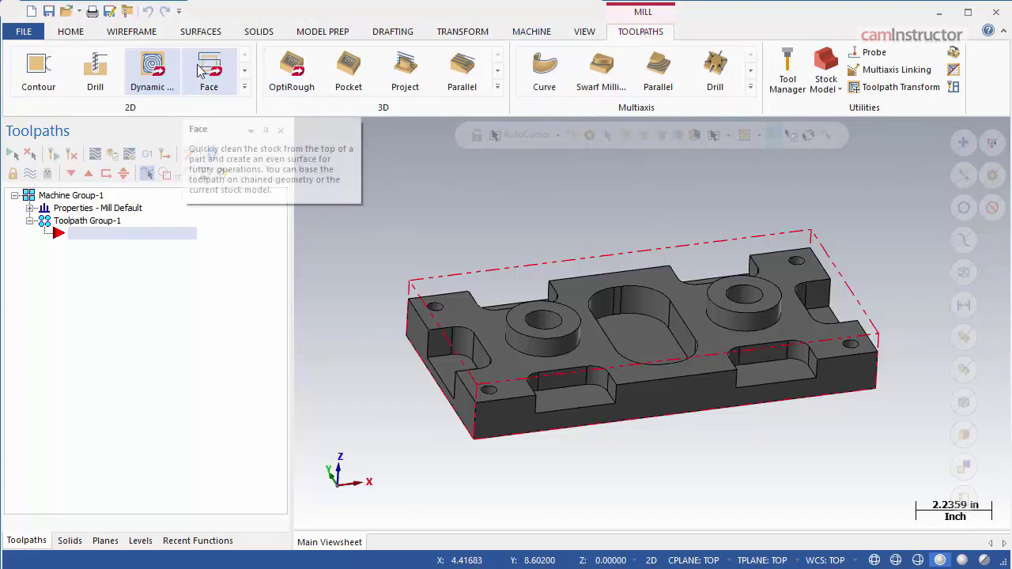
pyautogui.click(158, 73)
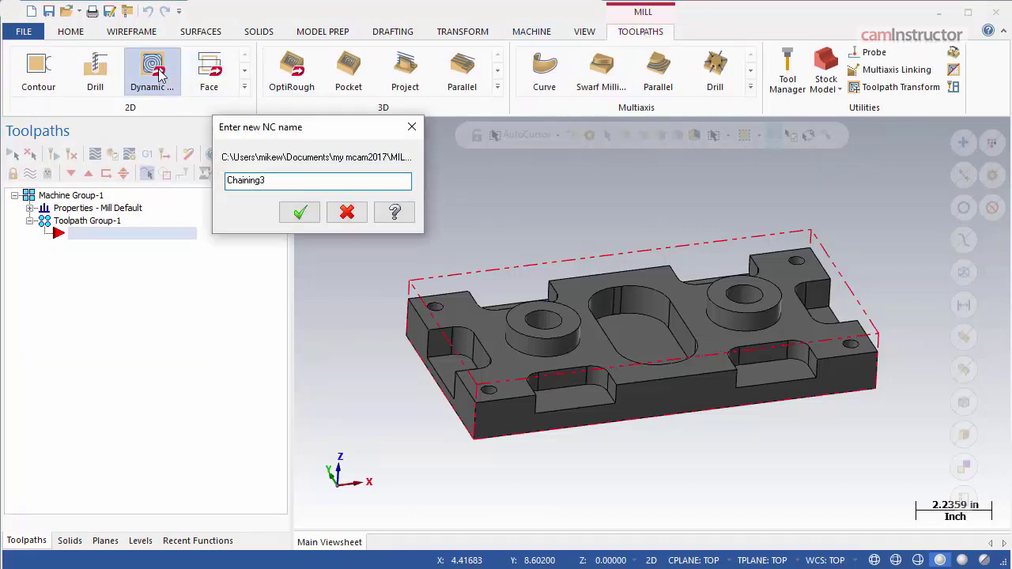
pyautogui.click(297, 211)
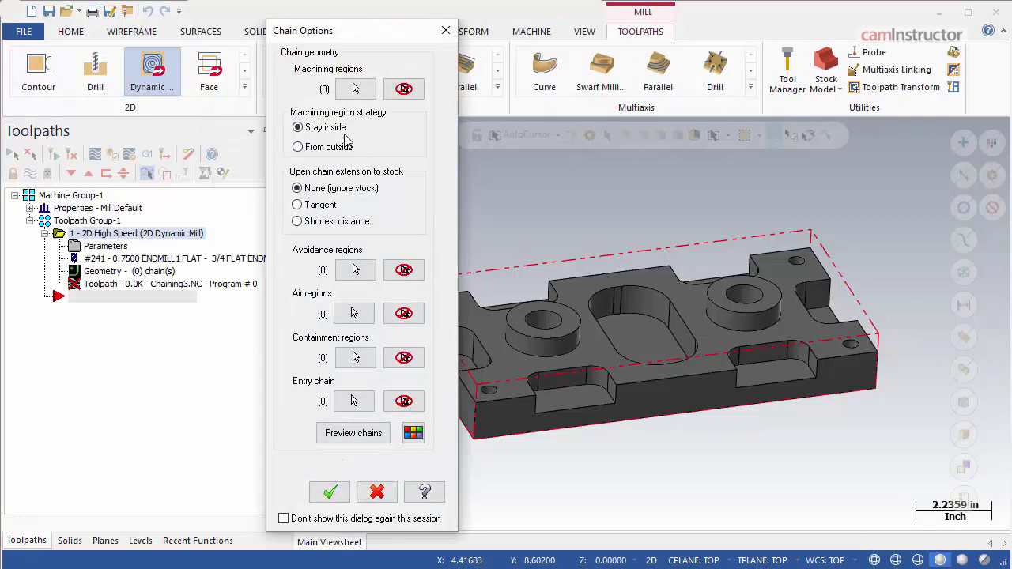
pyautogui.click(355, 89)
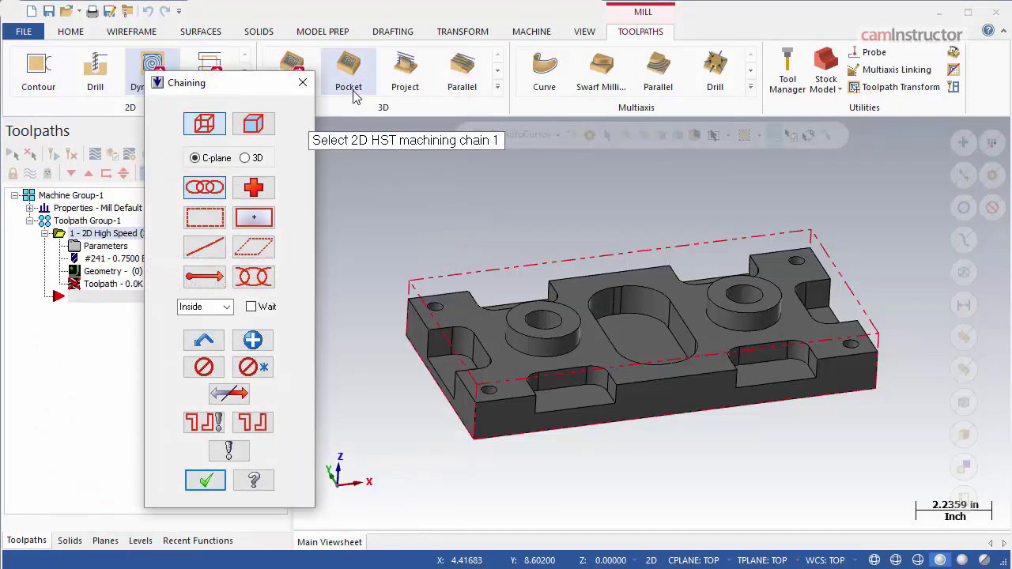
pyautogui.click(254, 124)
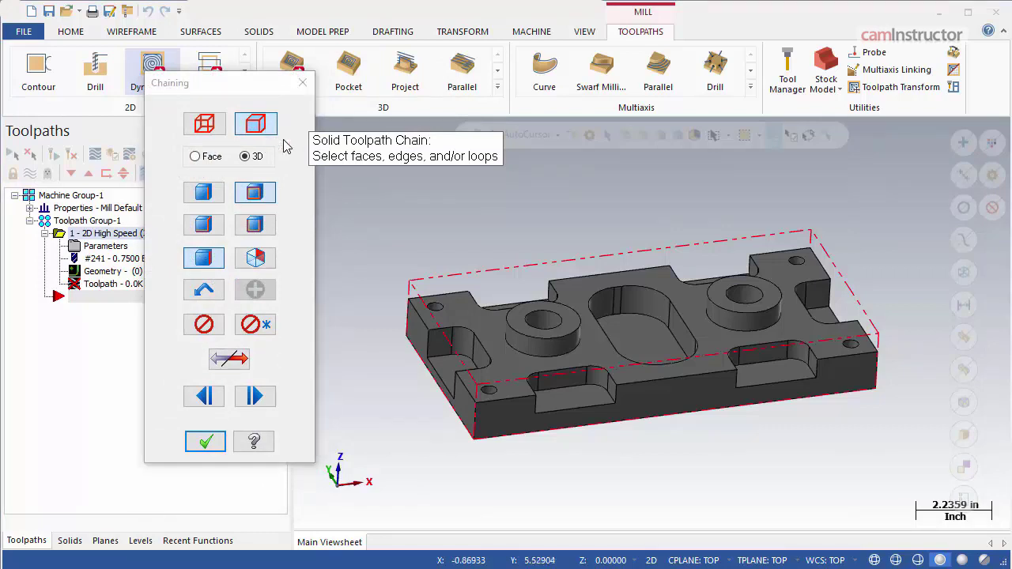
pyautogui.click(247, 197)
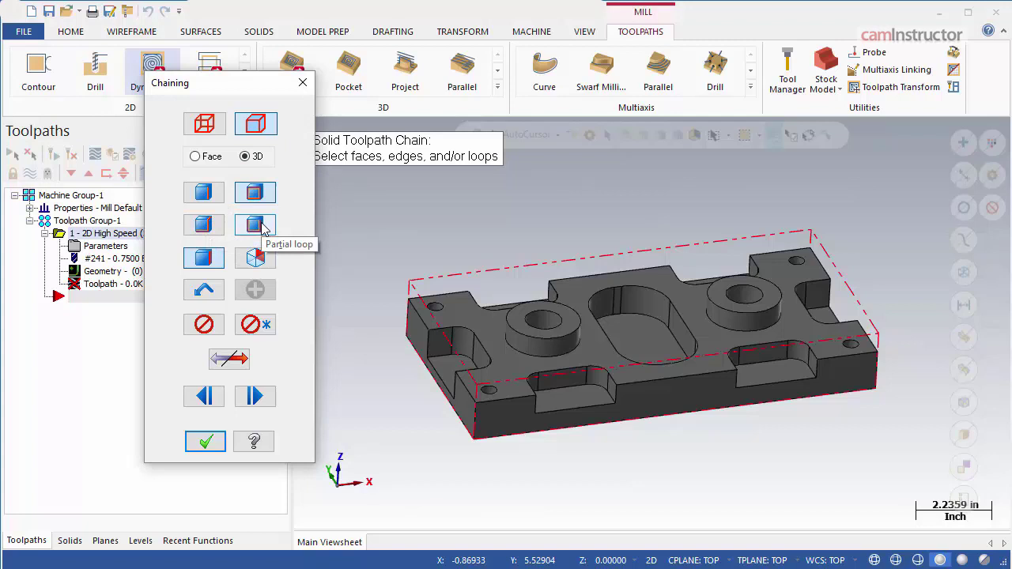
pyautogui.click(204, 260)
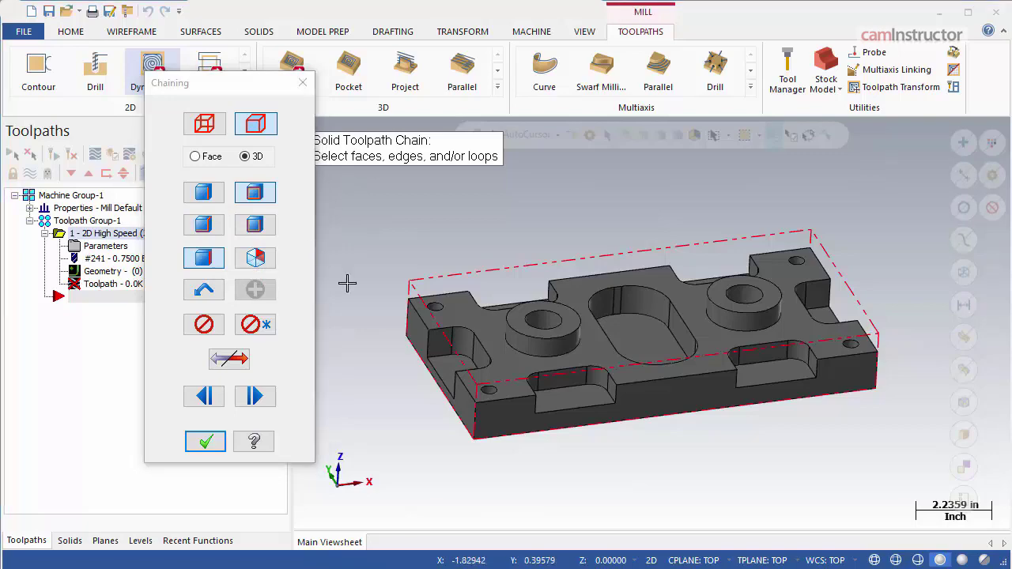
# Step: Orbit the part to view its front side pockets and top face from a new angle
pyautogui.moveTo(377, 305); pyautogui.dragTo(387, 343, button='middle')
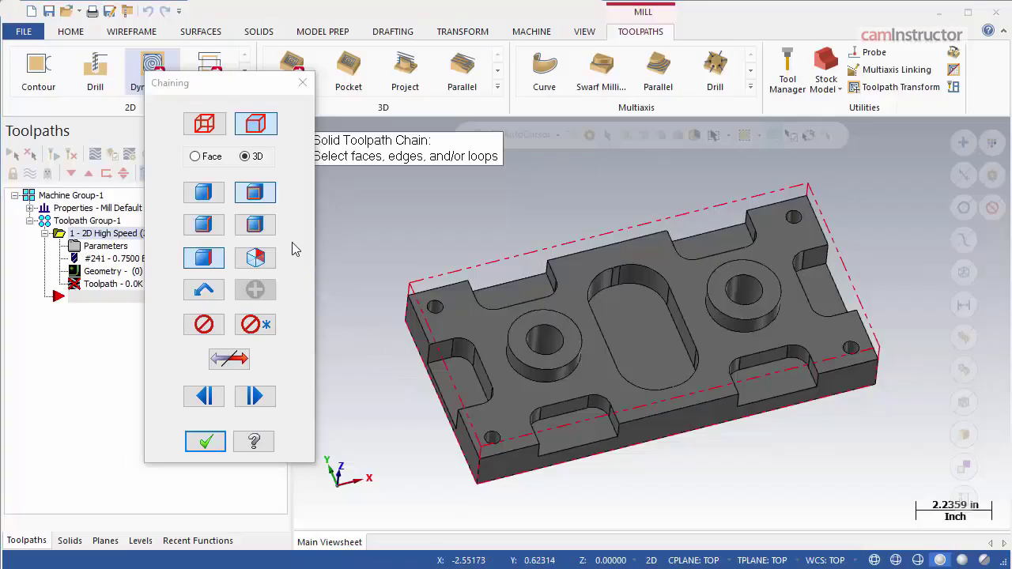
# Step: In Solid Loop mode, pick the front-left slot's floor as the loop's reference face
pyautogui.click(271, 229)
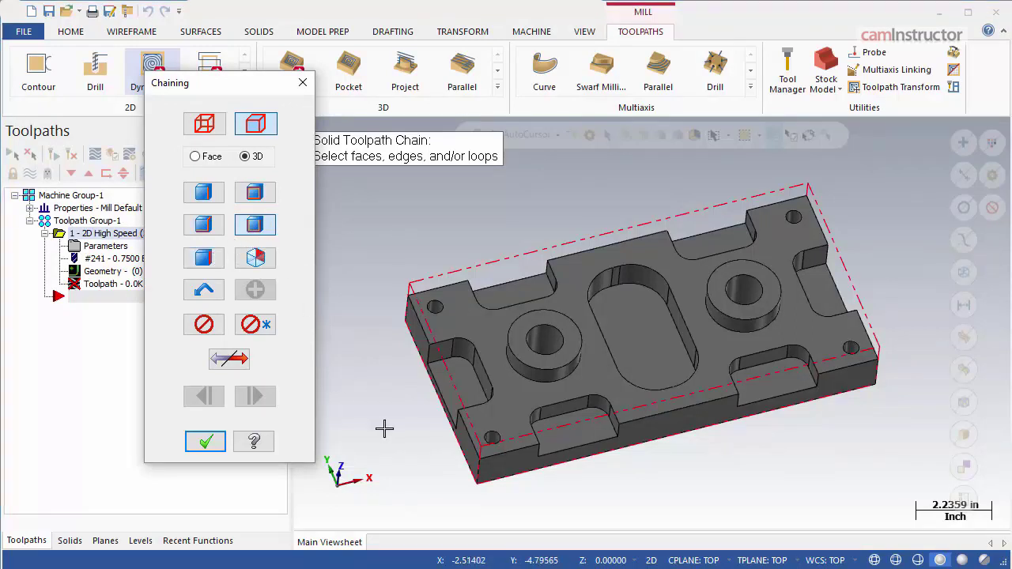
pyautogui.moveTo(546, 484)
pyautogui.mouseDown(button='middle')
pyautogui.moveTo(562, 481)
pyautogui.moveTo(571, 459)
pyautogui.moveTo(570, 470)
pyautogui.mouseUp(button='middle')
pyautogui.scroll(5, 570, 469)
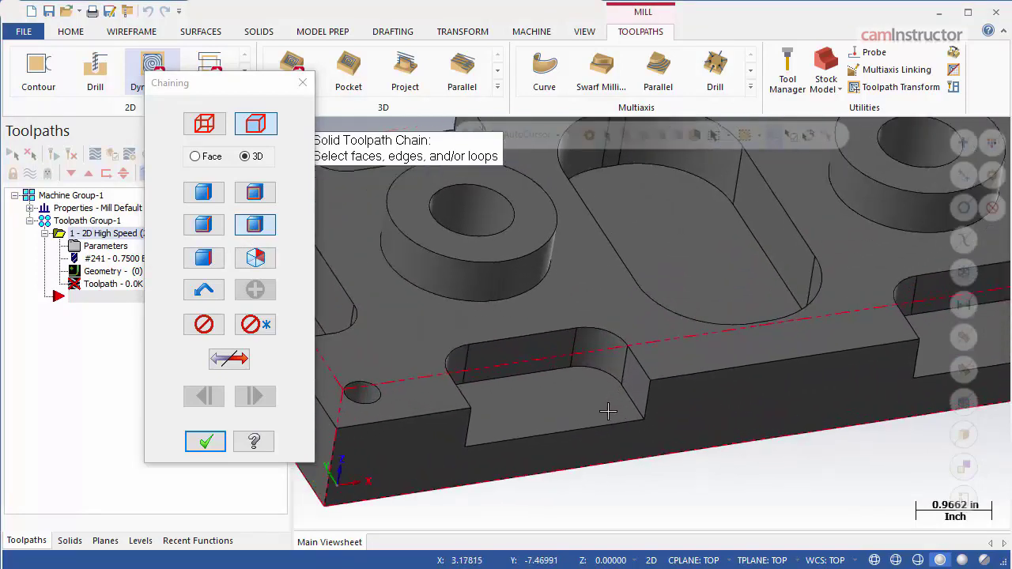
pyautogui.click(633, 408)
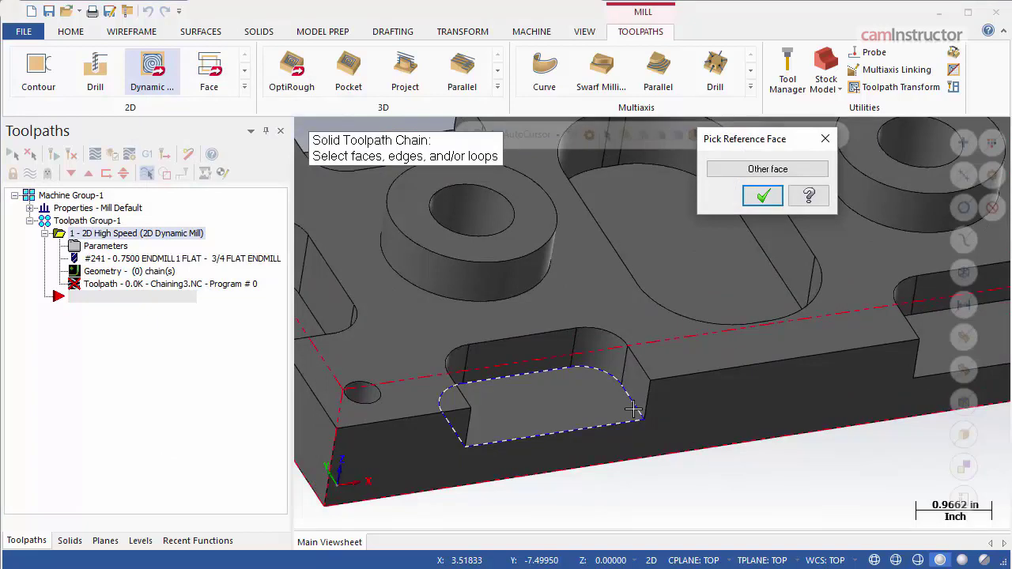
pyautogui.moveTo(762, 154); pyautogui.dragTo(715, 202)
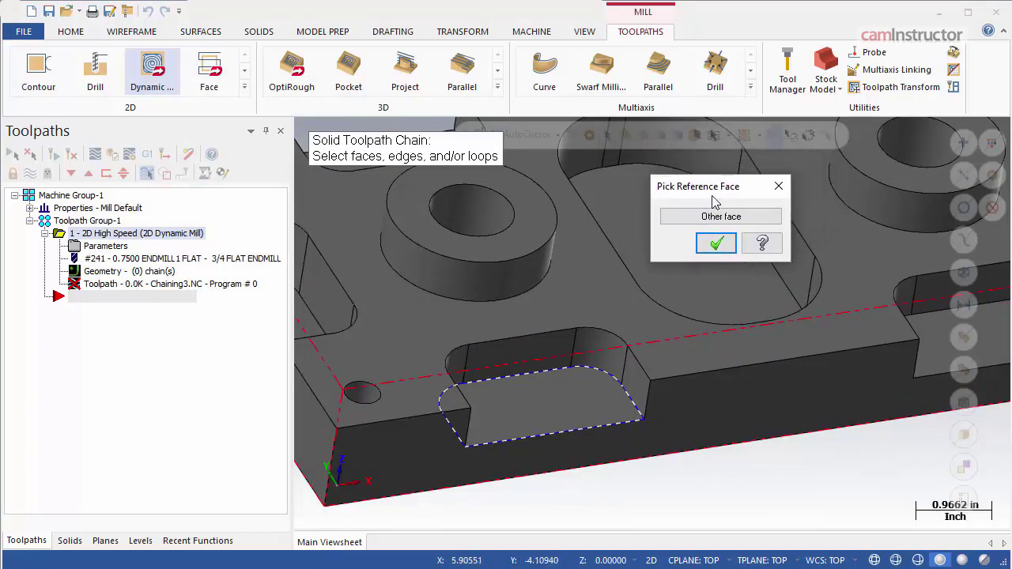
pyautogui.click(724, 219)
pyautogui.click(724, 221)
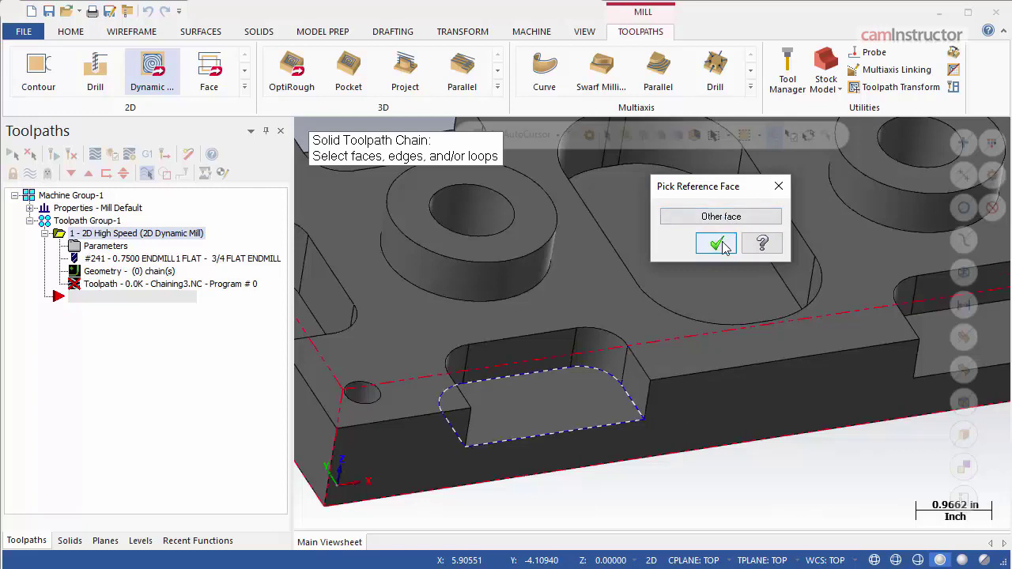
# Step: Confirm the slot floor as reference face and switch the part display to wireframe
pyautogui.click(715, 244)
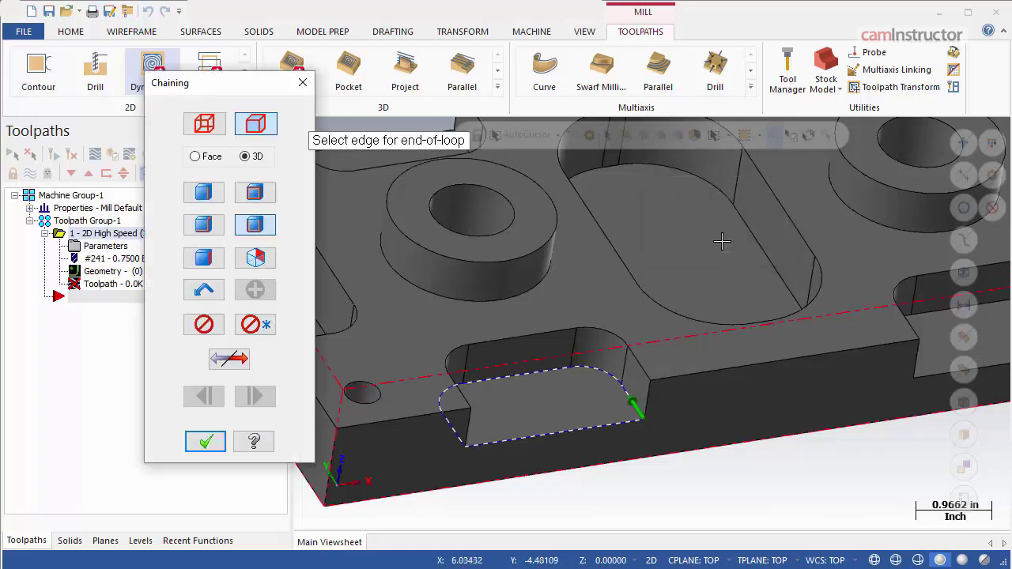
pyautogui.scroll(4, 475, 443)
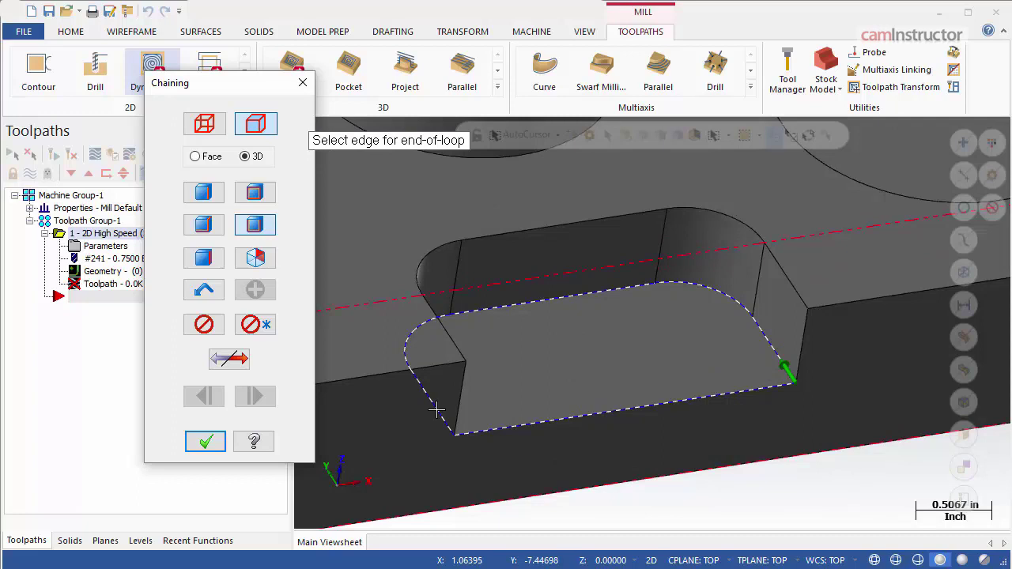
pyautogui.click(580, 35)
pyautogui.moveTo(262, 87); pyautogui.dragTo(189, 102)
pyautogui.click(271, 63)
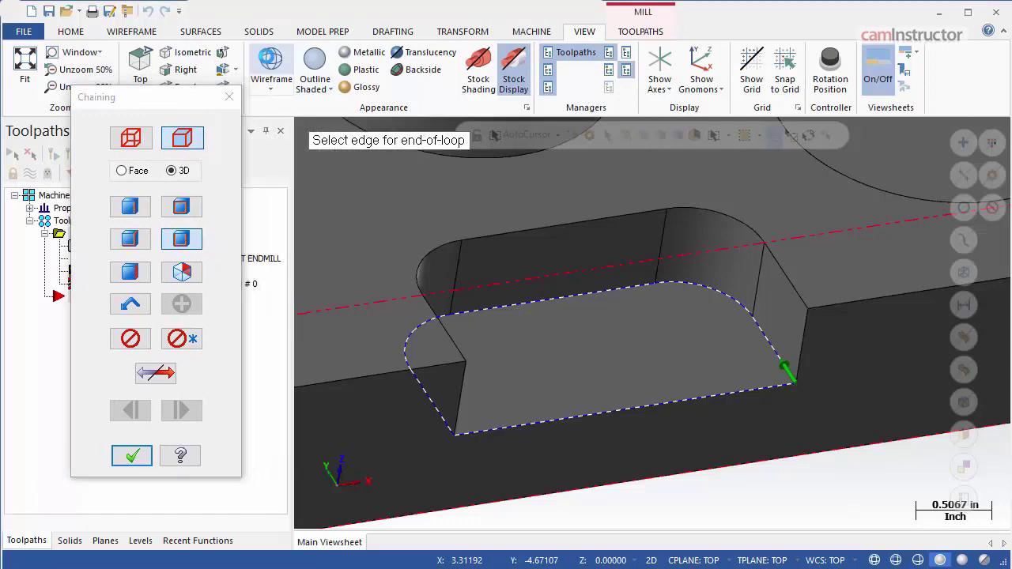
# Step: Chain the part's outer outline loop and accept it in Chaining and Chain Options
pyautogui.click(442, 419)
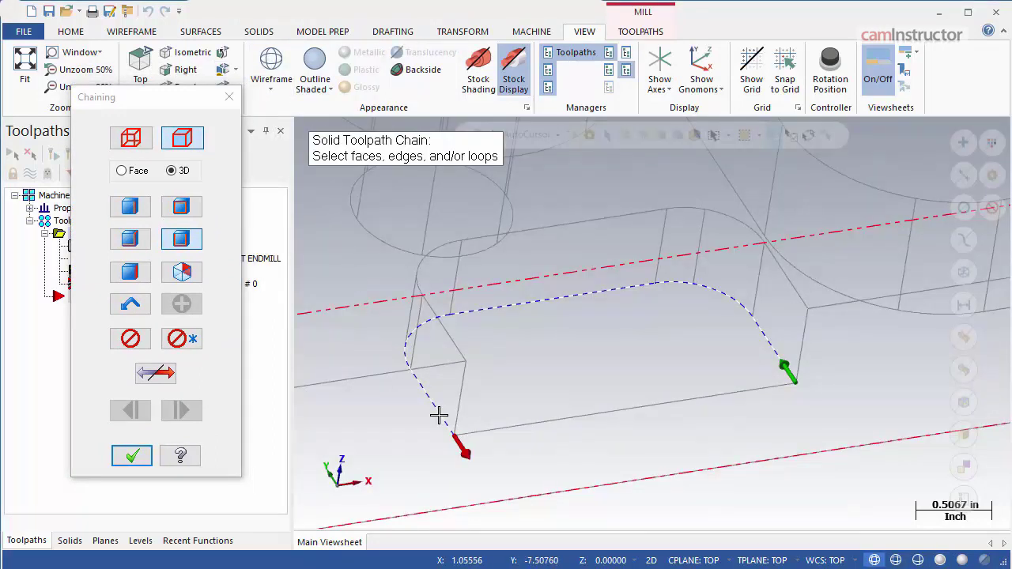
pyautogui.scroll(-4, 524, 441)
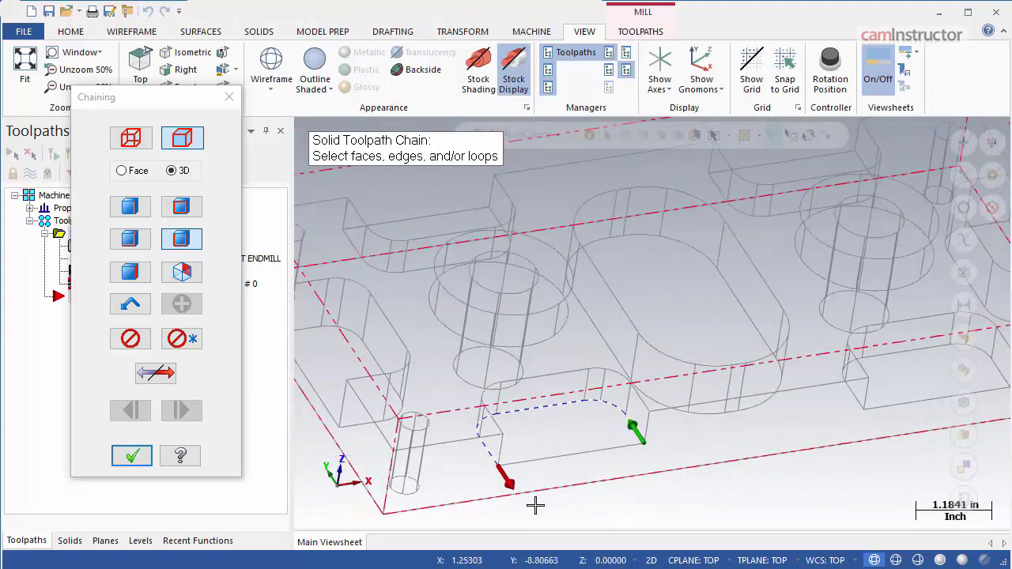
pyautogui.scroll(-3, 535, 505)
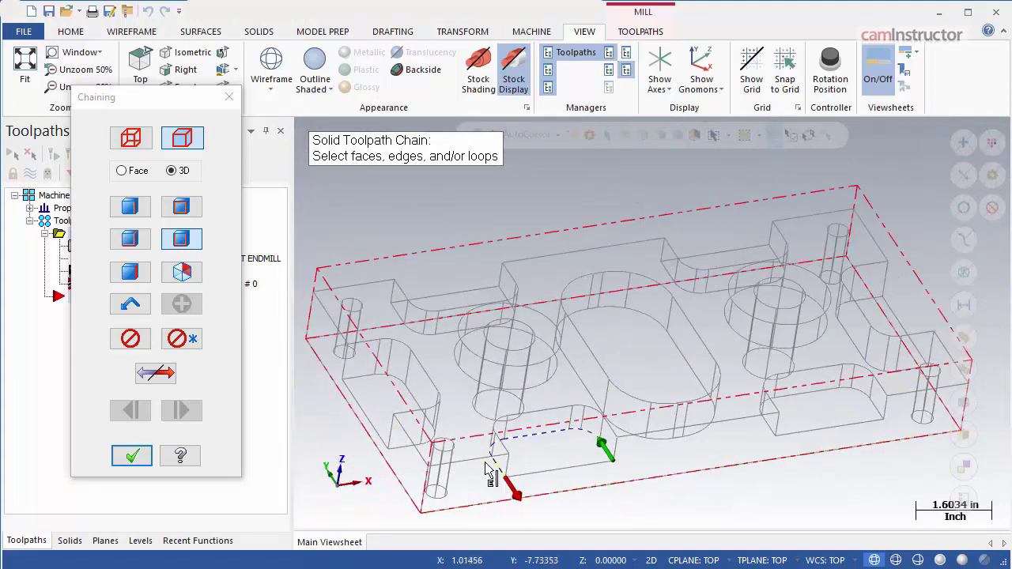
pyautogui.click(332, 425)
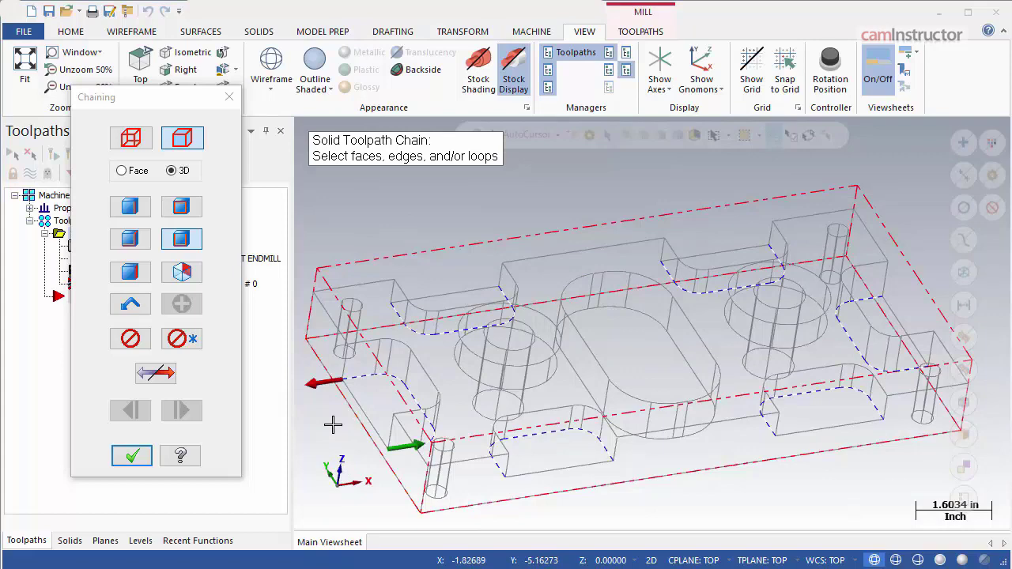
pyautogui.click(131, 455)
pyautogui.click(329, 492)
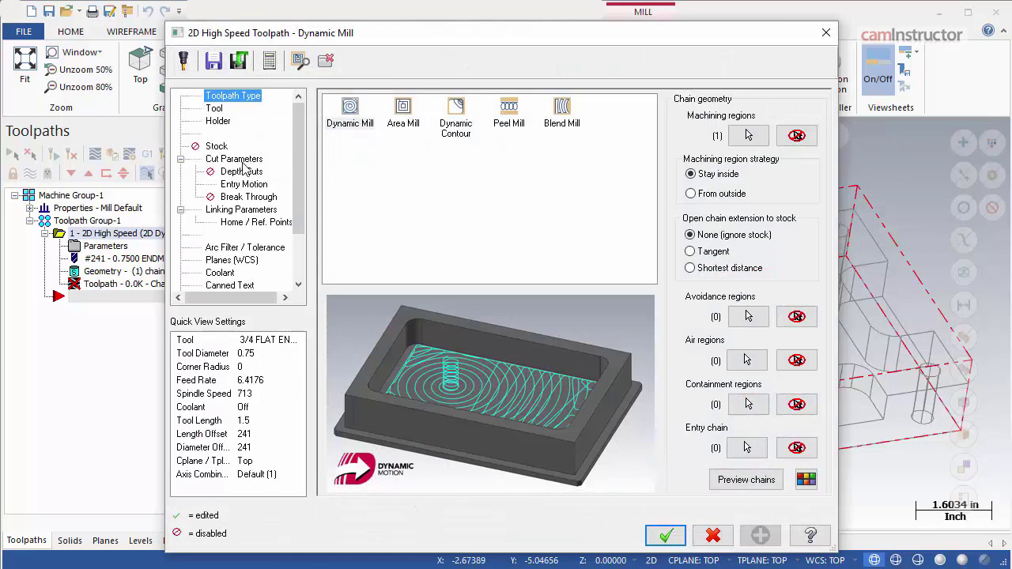
# Step: Use the 3/4 FLAT ENDMILL and set stock to leave on walls and floors to 0
pyautogui.click(215, 110)
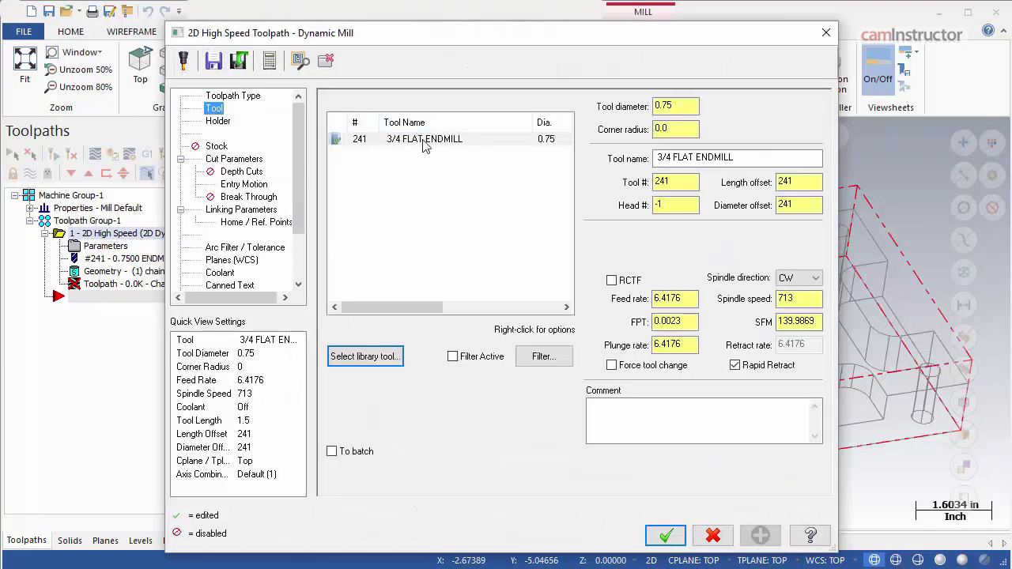
pyautogui.click(425, 141)
pyautogui.click(263, 160)
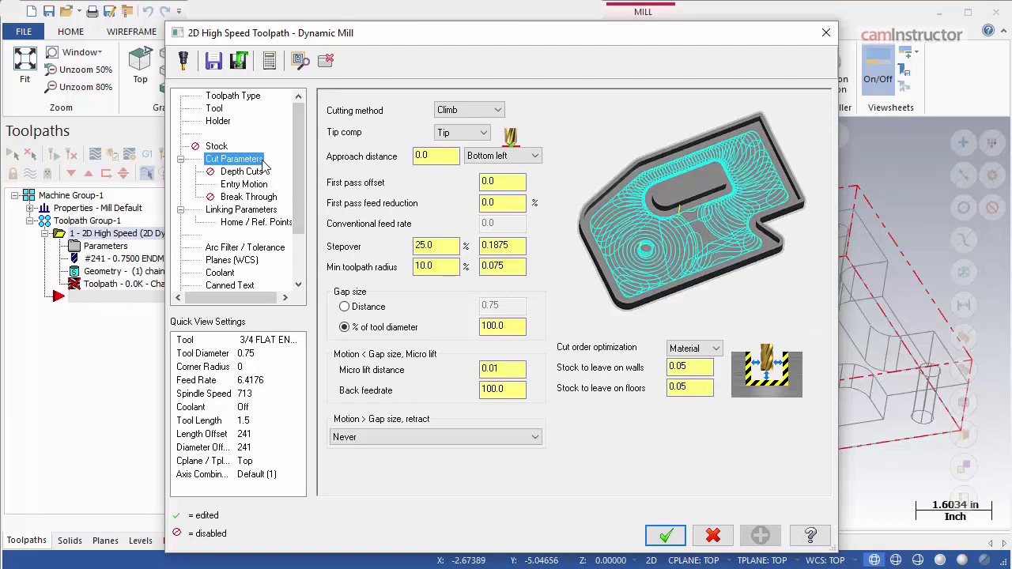
pyautogui.click(688, 367)
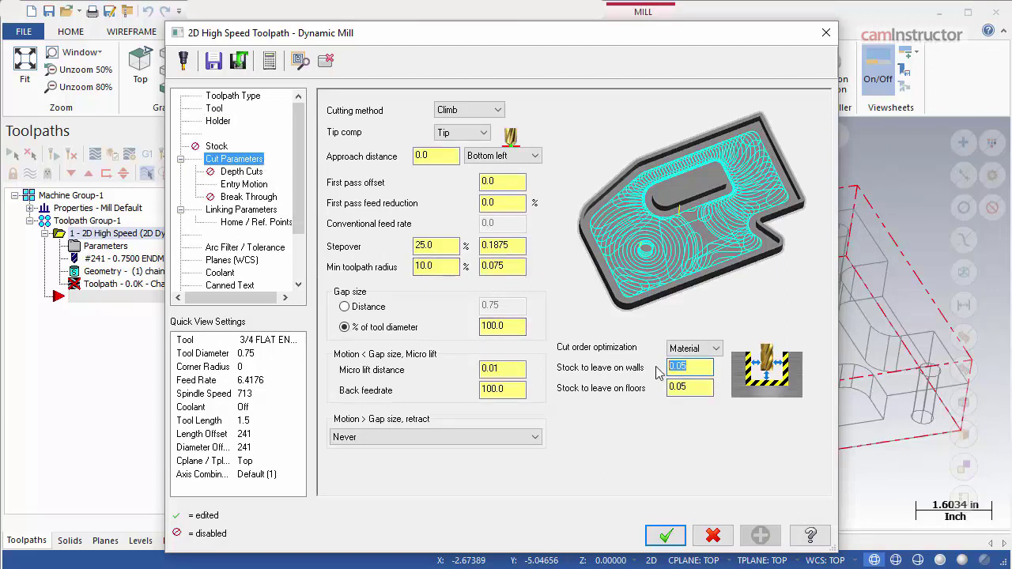
pyautogui.write('0')
pyautogui.click(684, 387)
pyautogui.write('0')
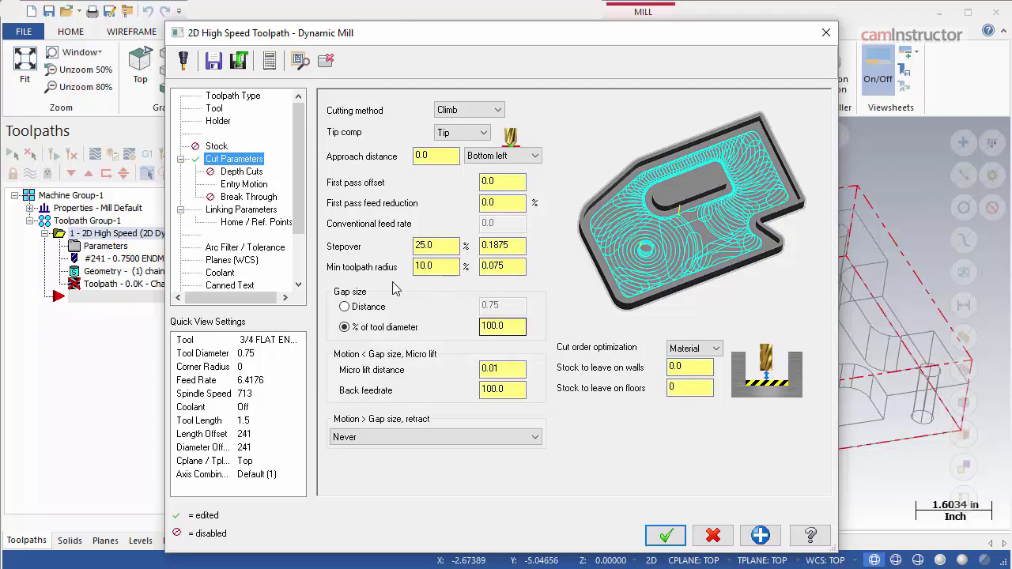
# Step: Set linking top of stock to 0.0 absolute and depth to 0.0 incremental
pyautogui.click(241, 209)
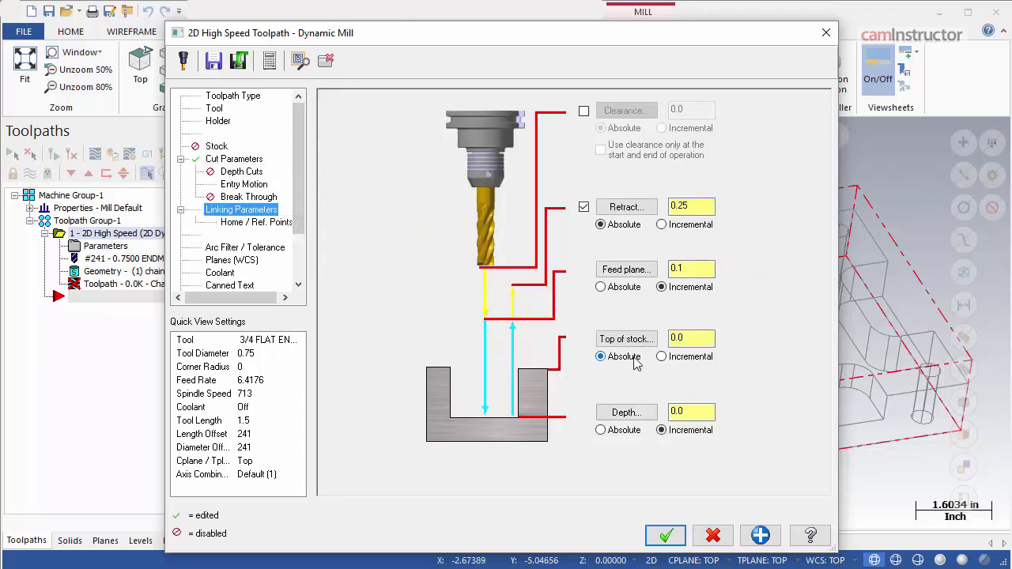
pyautogui.click(693, 339)
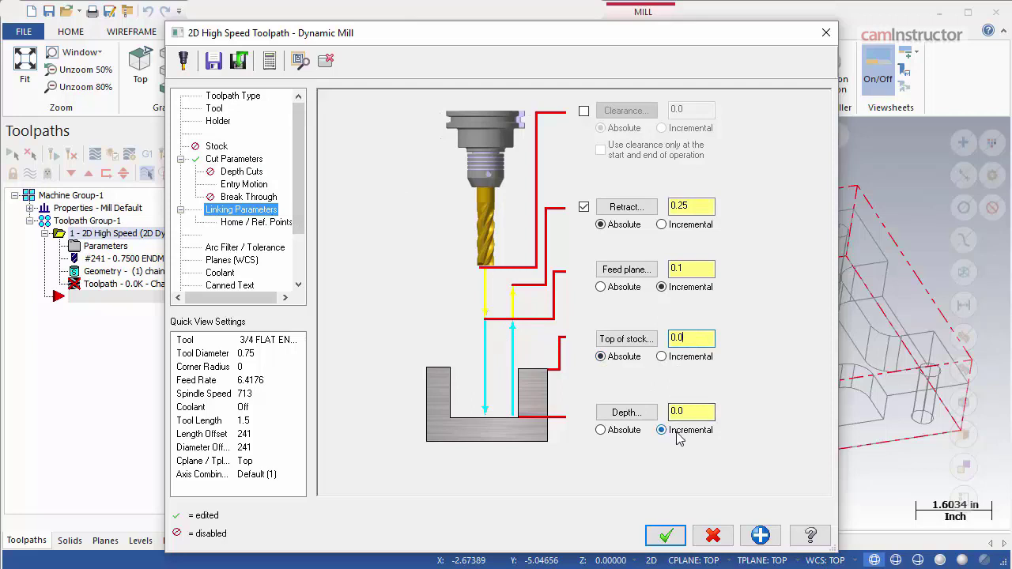
pyautogui.click(693, 412)
# Step: Set the machining region strategy to From outside and generate the Dynamic Mill toolpath
pyautogui.click(249, 101)
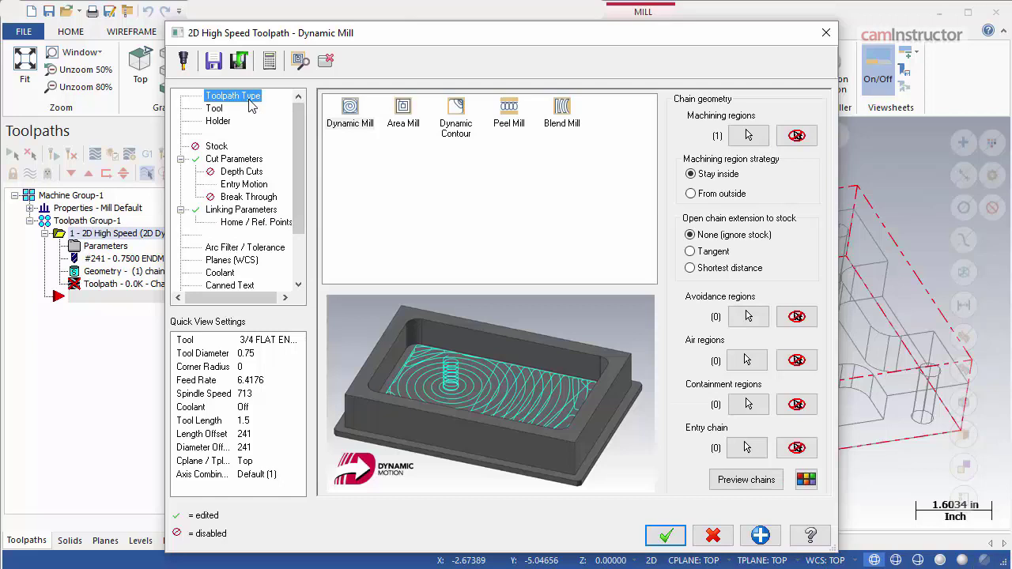
pyautogui.click(711, 197)
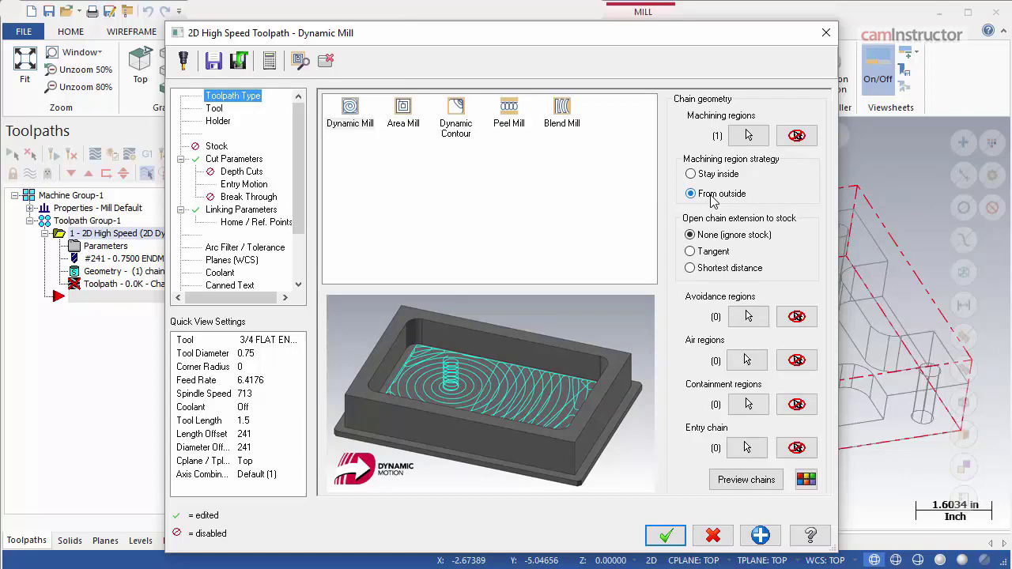
pyautogui.click(666, 536)
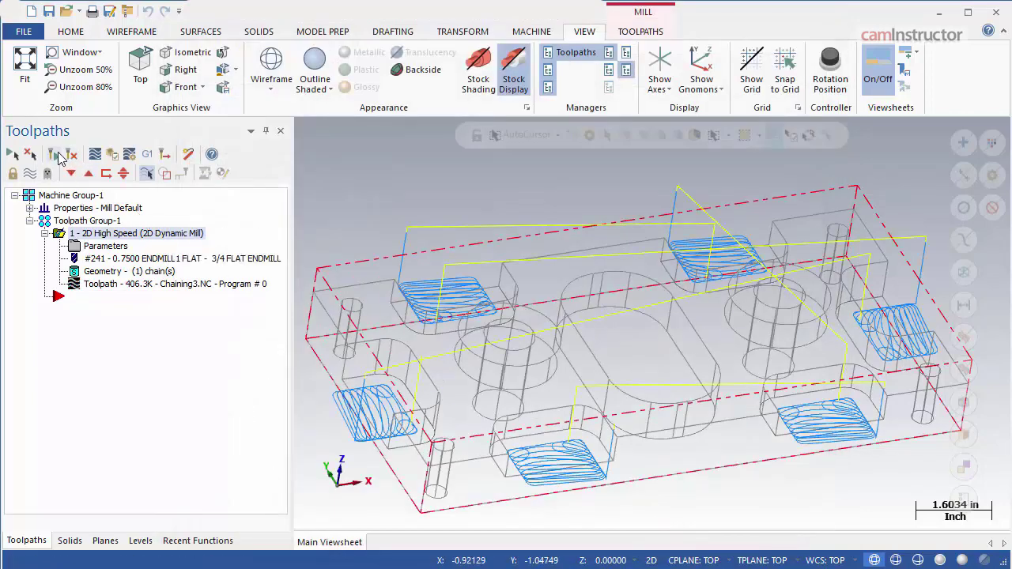
pyautogui.scroll(-2, 523, 319)
# Step: Shade the part and run a Backplot of the Dynamic Mill toolpath through the side pockets
pyautogui.scroll(-2, 523, 319)
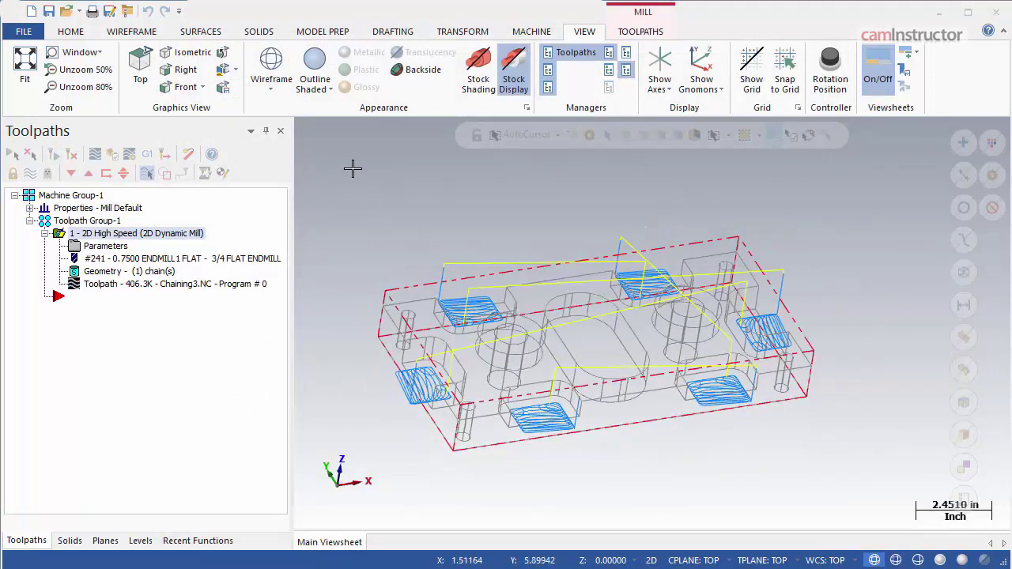
pyautogui.click(316, 68)
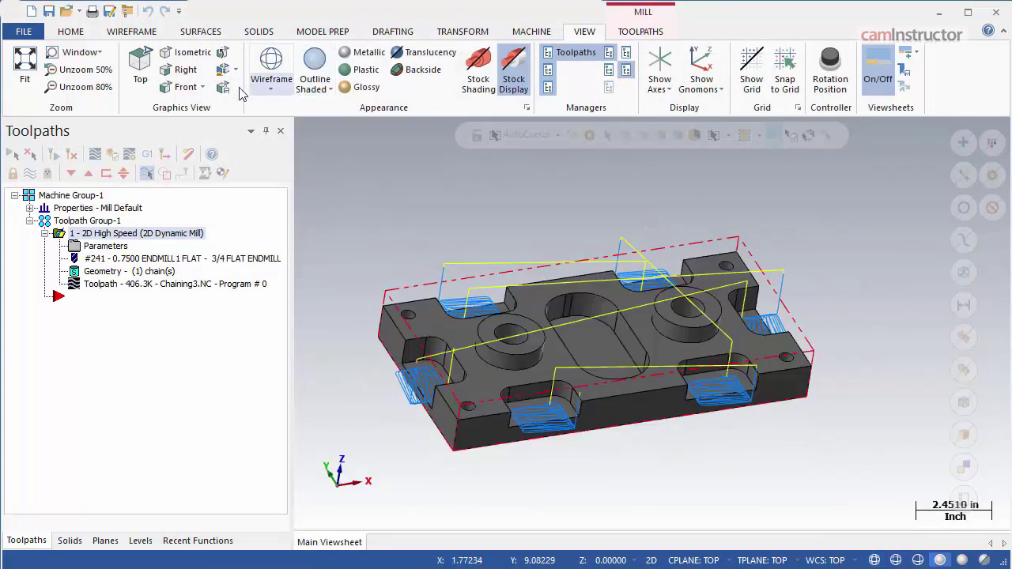
pyautogui.click(96, 155)
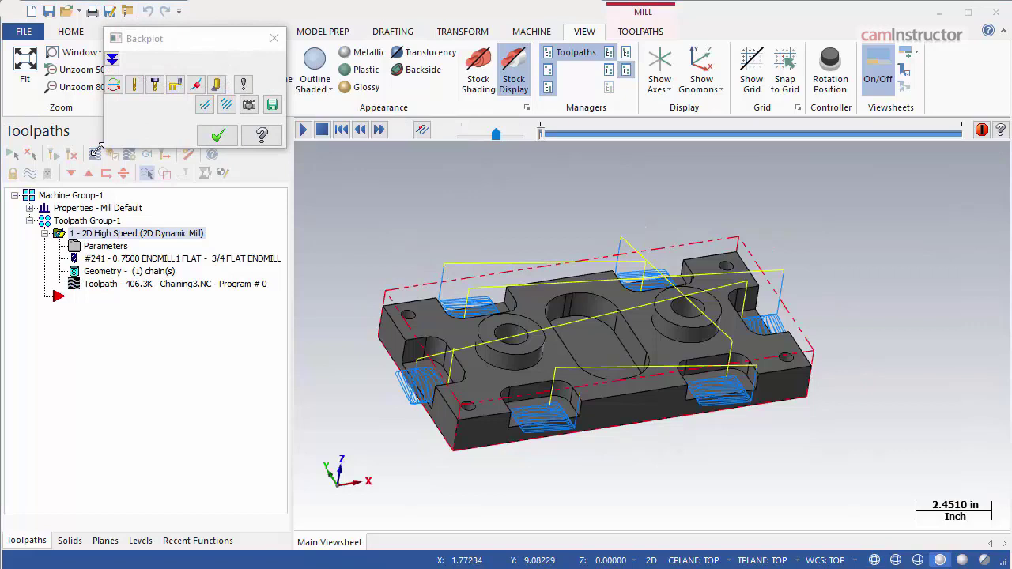
pyautogui.click(303, 130)
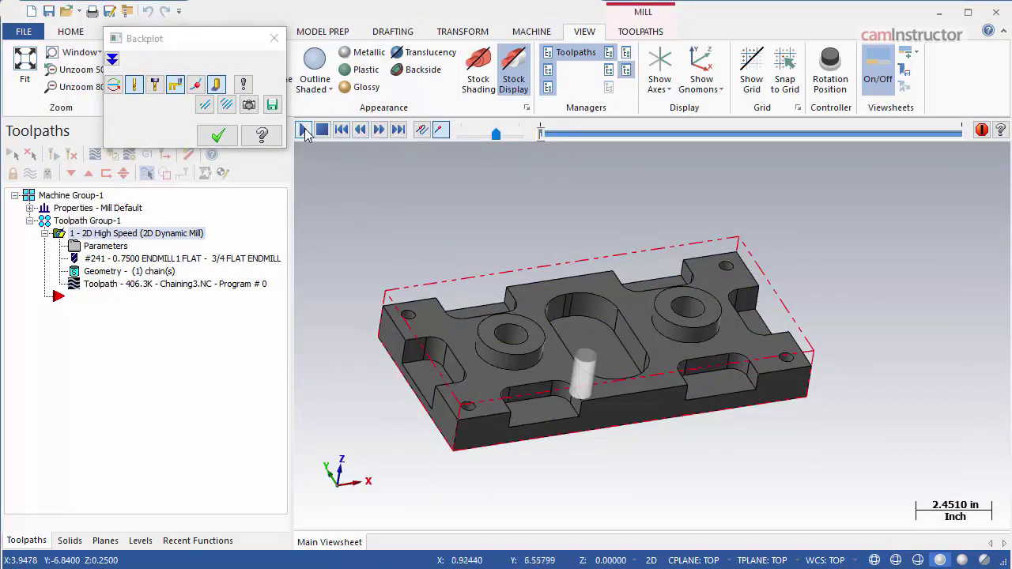
pyautogui.click(303, 130)
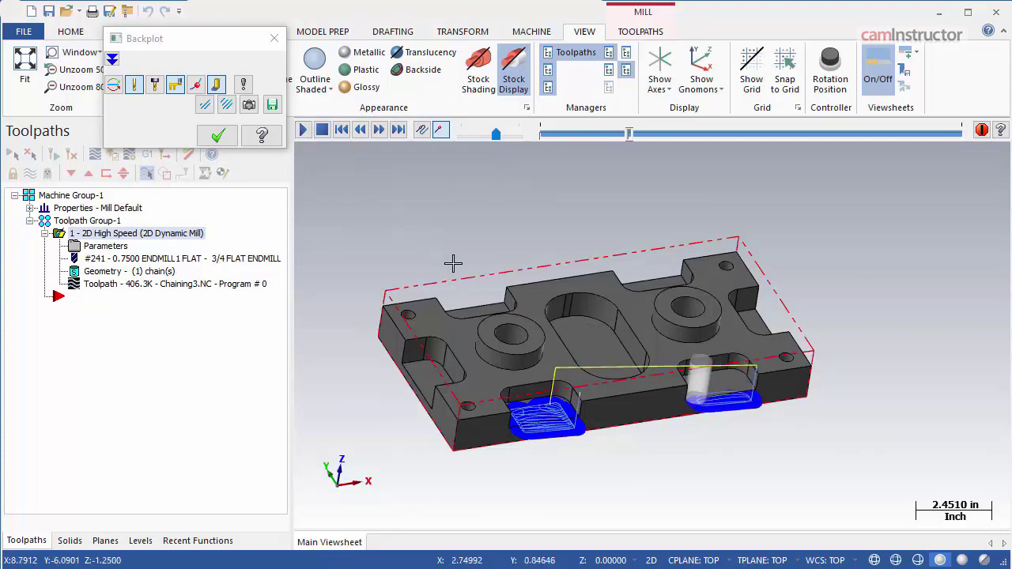
pyautogui.moveTo(451, 265)
pyautogui.mouseDown(button='middle')
pyautogui.moveTo(456, 297)
pyautogui.moveTo(448, 273)
pyautogui.mouseUp(button='middle')
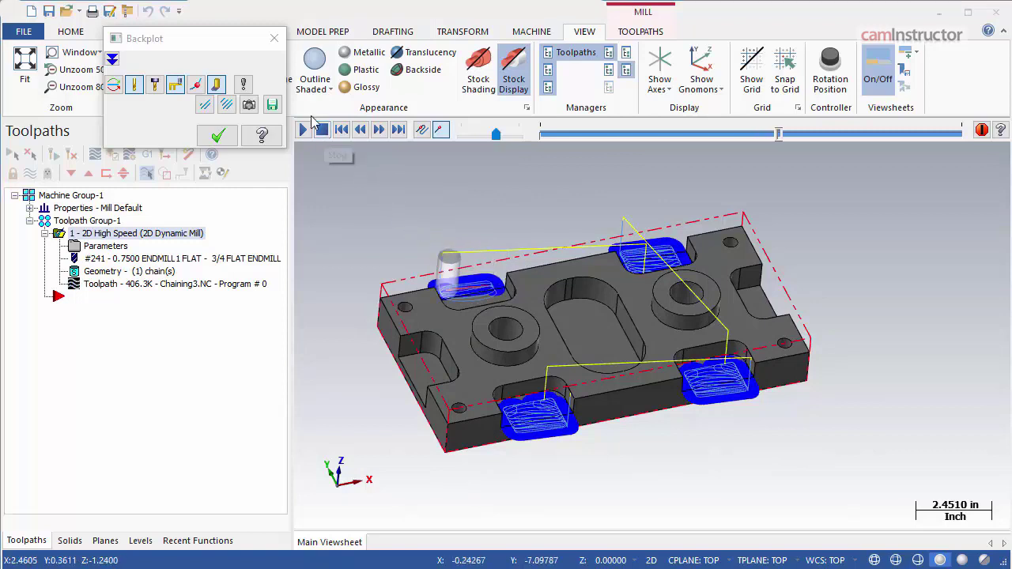
pyautogui.click(274, 38)
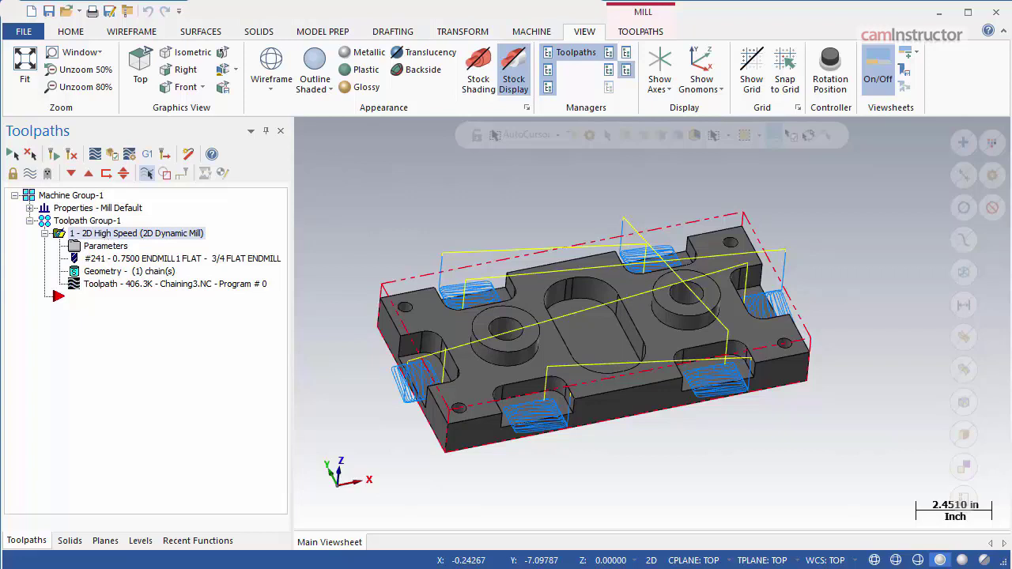
# Step: Copy operation 1 as operation 2 and choose Rechain all on its Solid Chain 1
pyautogui.moveTo(122, 310); pyautogui.dragTo(122, 310, button='right')
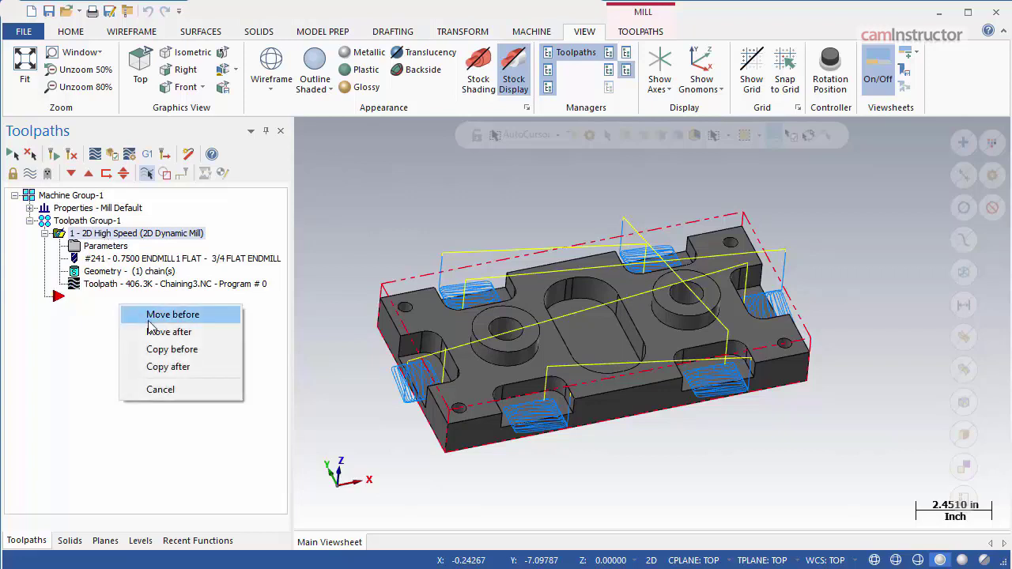
pyautogui.click(176, 350)
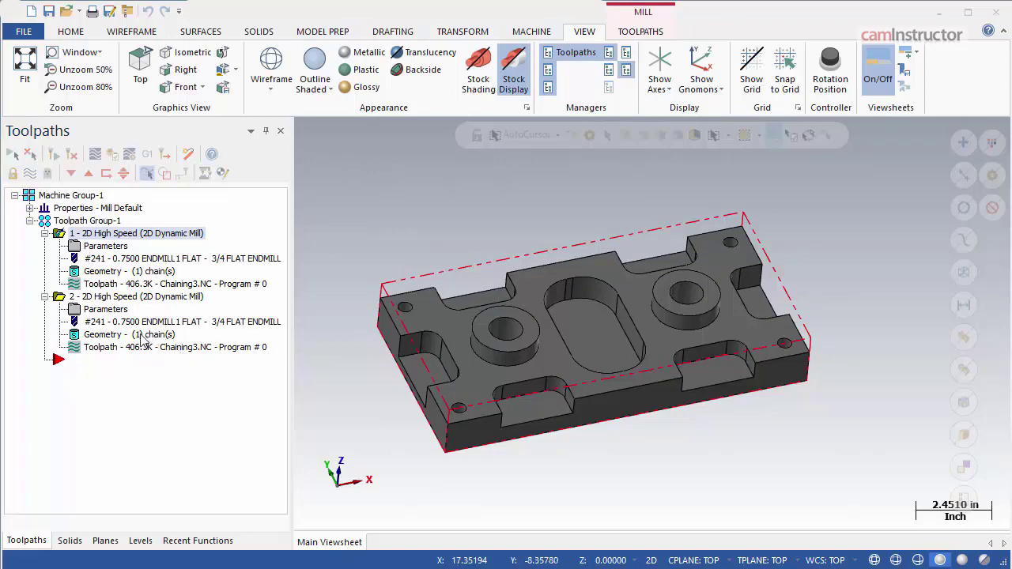
pyautogui.click(149, 335)
pyautogui.click(353, 88)
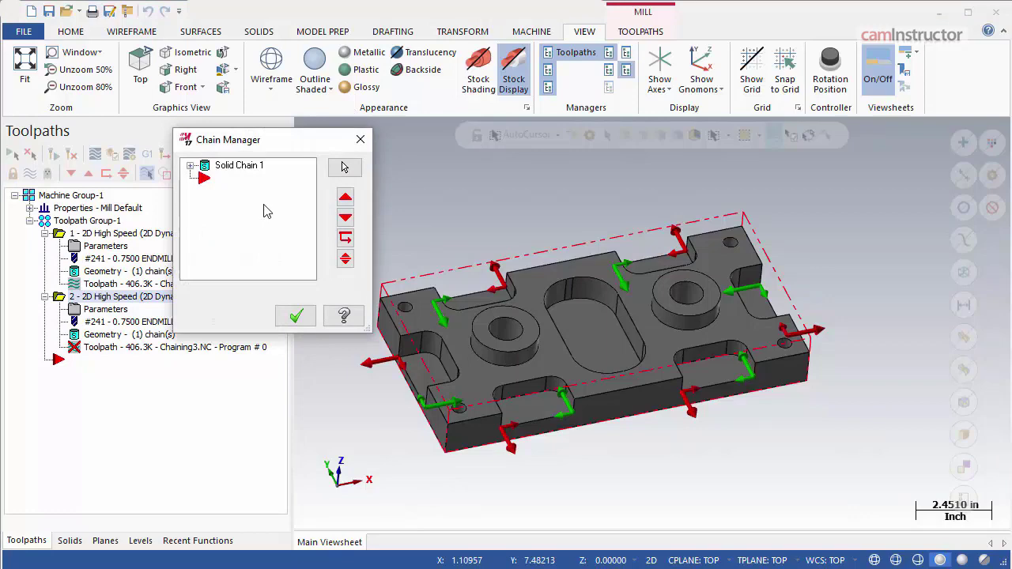
pyautogui.rightClick(267, 211)
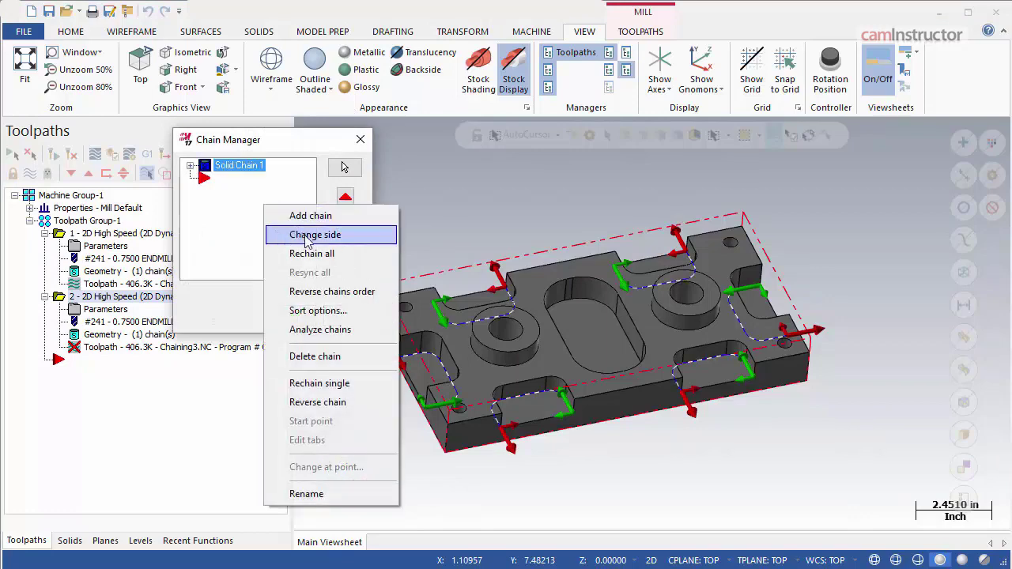
pyautogui.click(321, 252)
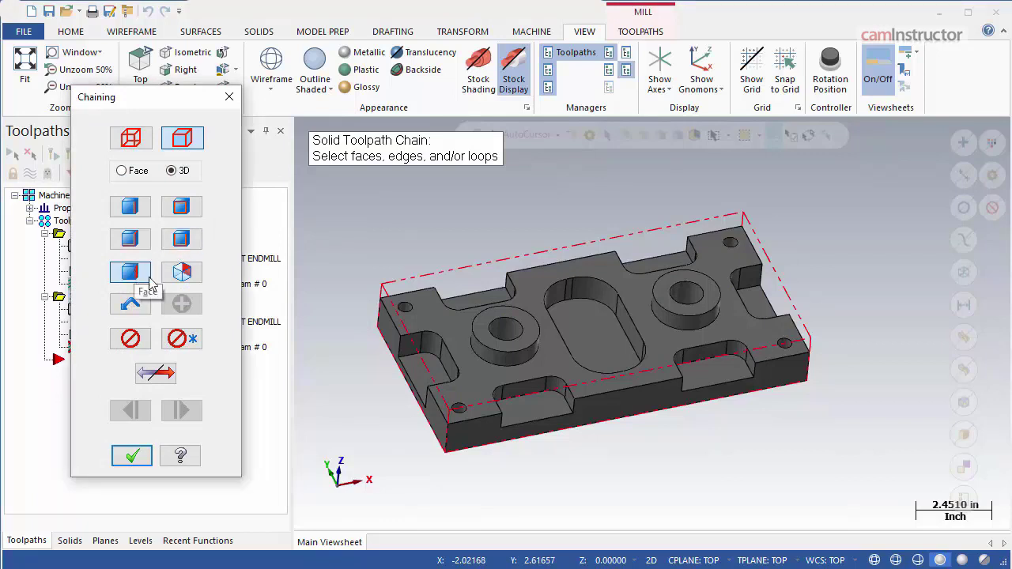
# Step: Select the faces of all six open side pockets and confirm the chain
pyautogui.click(419, 372)
pyautogui.click(538, 408)
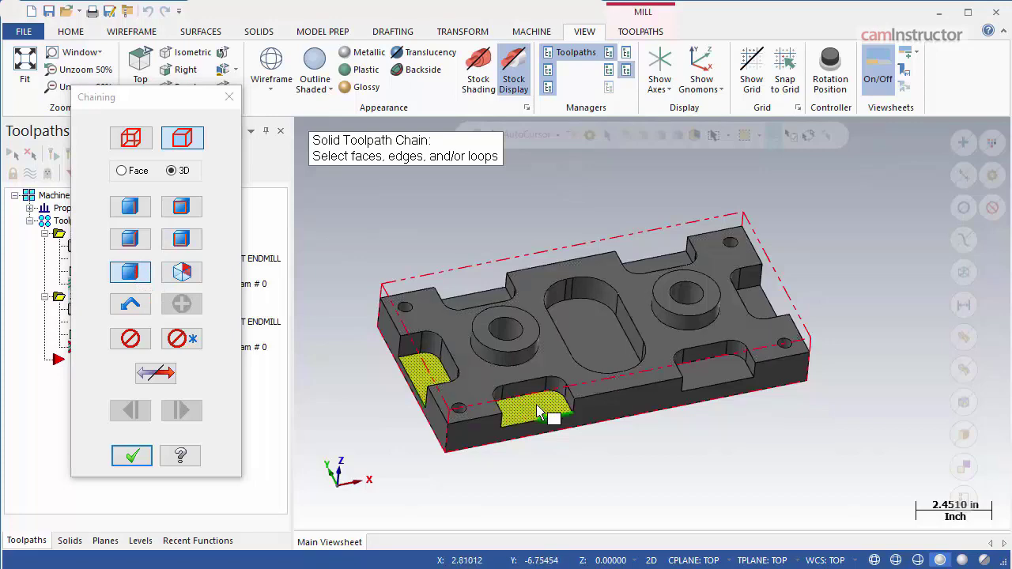
pyautogui.click(709, 377)
pyautogui.click(765, 305)
pyautogui.click(680, 269)
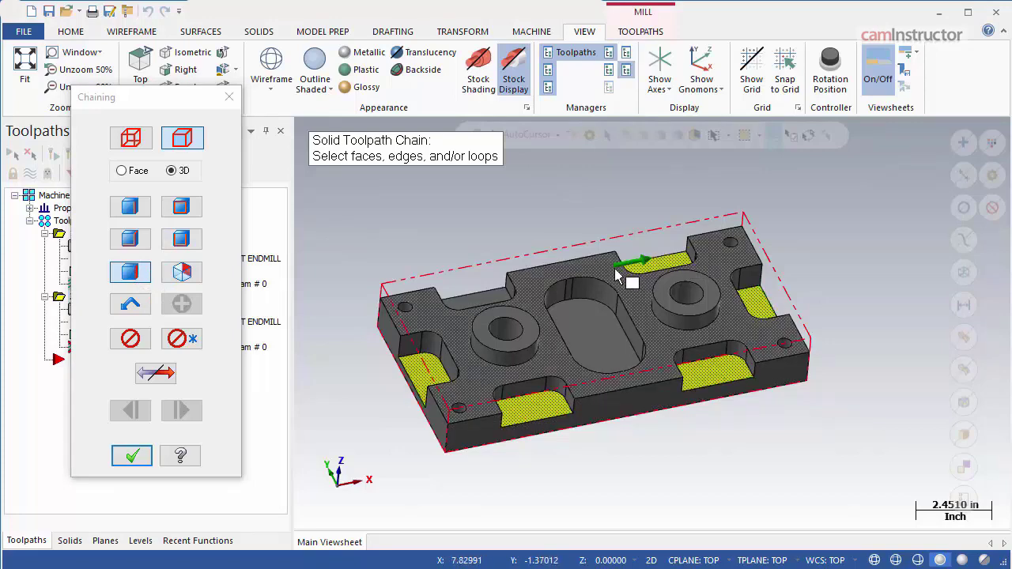
pyautogui.click(496, 302)
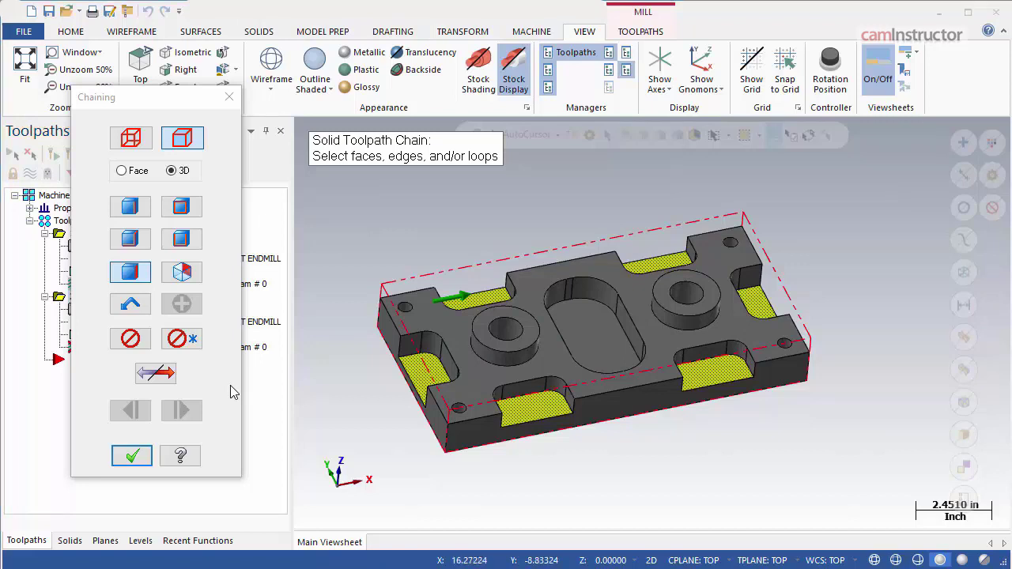
pyautogui.click(131, 456)
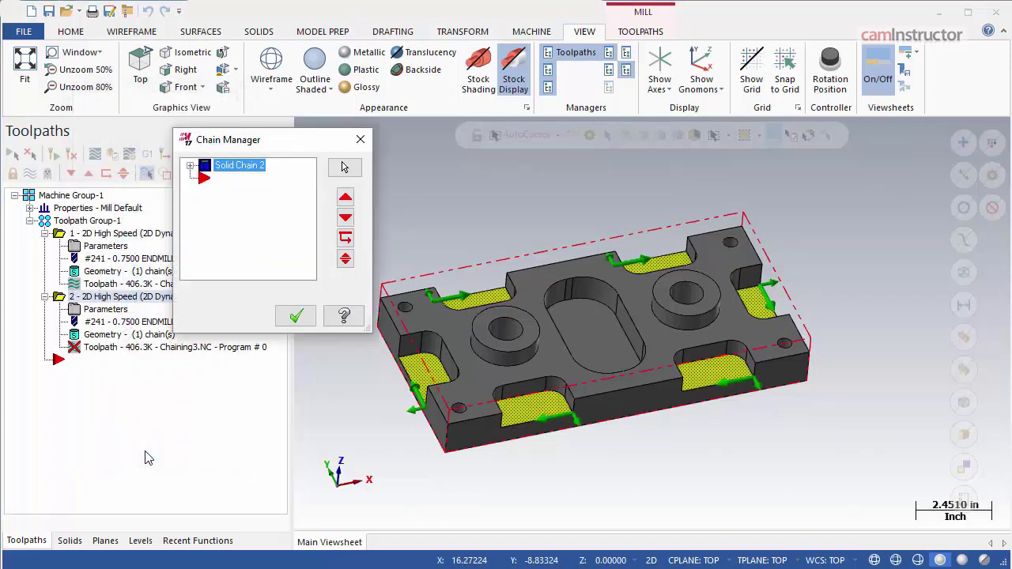
# Step: Add the part's outer bottom edge loop as an air region and set Stay inside
pyautogui.click(295, 315)
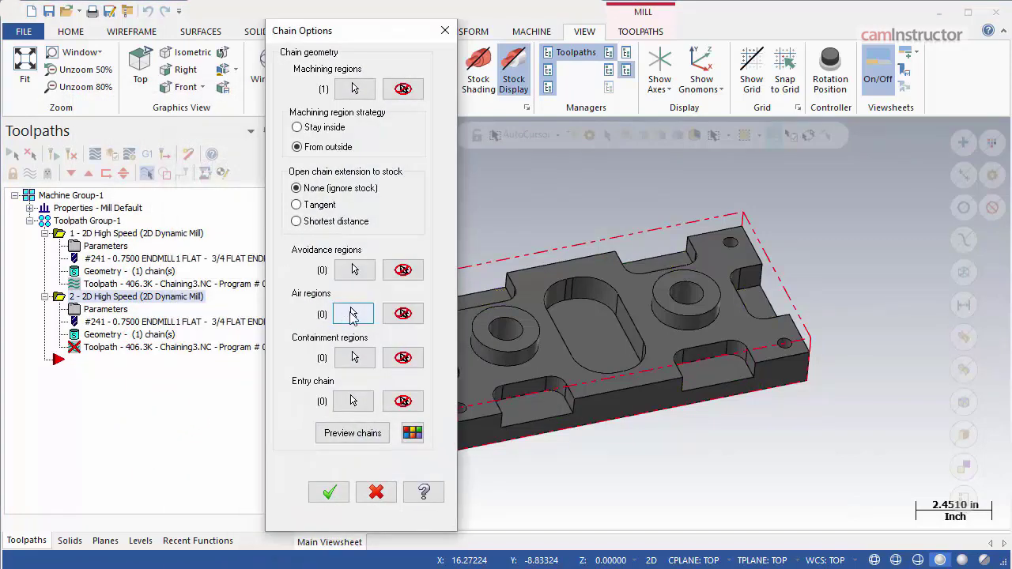
pyautogui.click(353, 314)
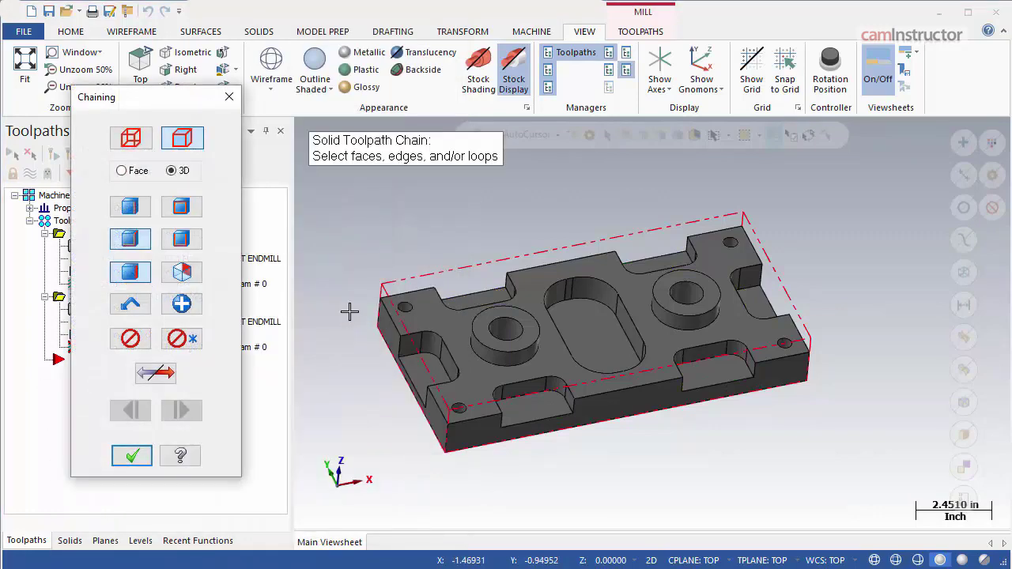
pyautogui.click(131, 208)
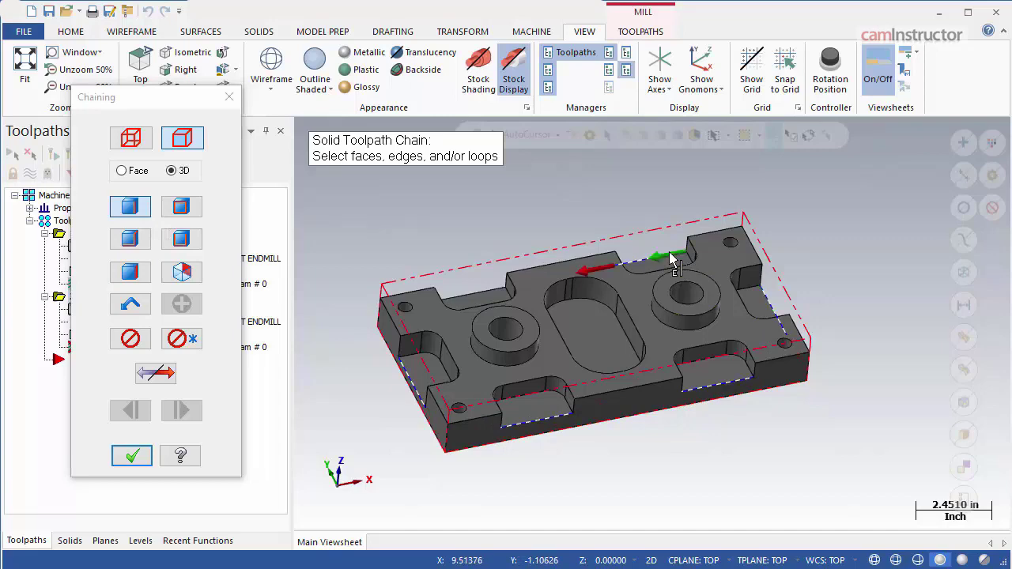
pyautogui.click(484, 293)
pyautogui.click(132, 457)
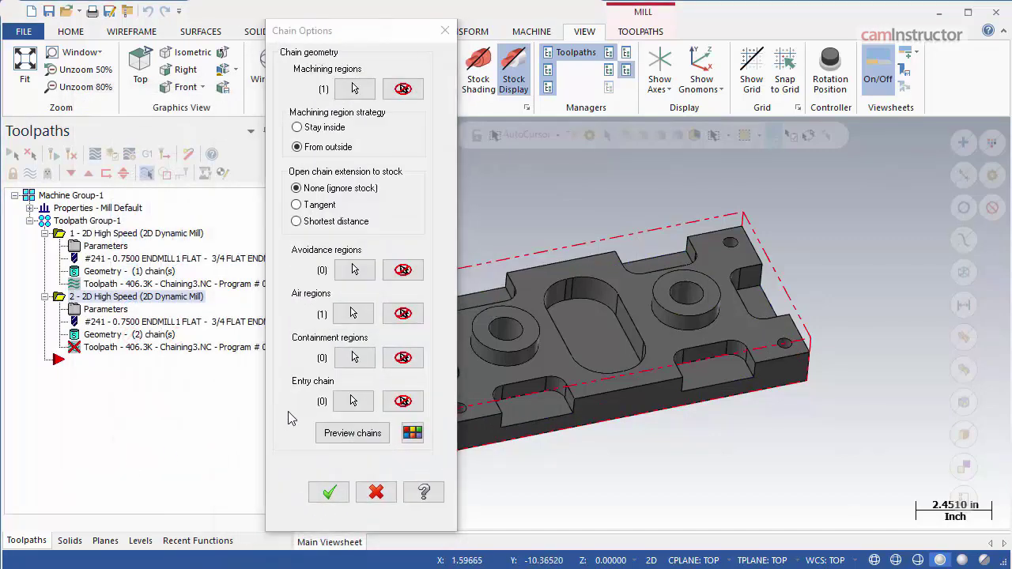
pyautogui.click(307, 129)
# Step: Accept the chain options, regenerate the second Dynamic Mill toolpath, and toggle between operations 1 and 2 to compare them
pyautogui.click(329, 491)
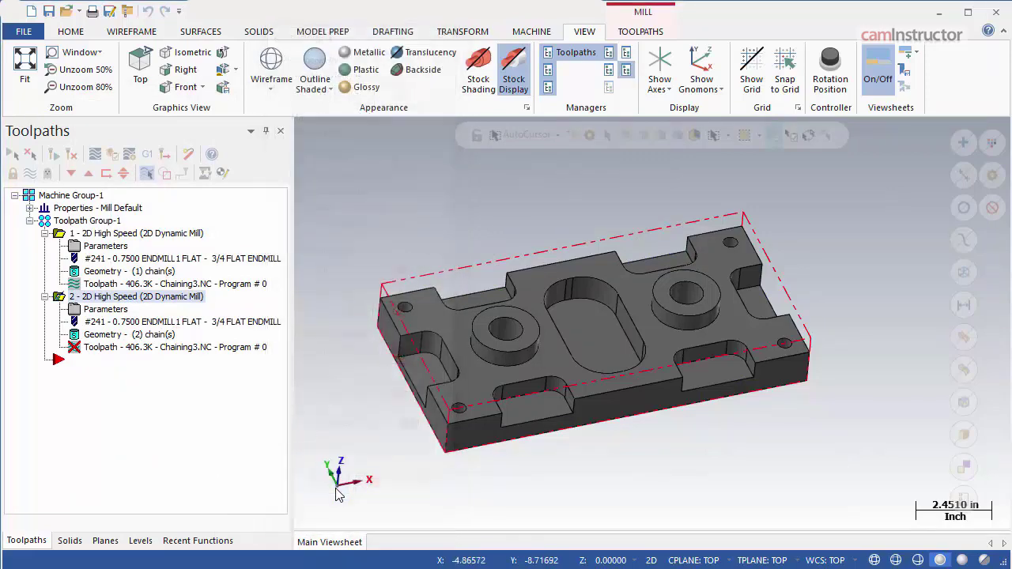
pyautogui.click(53, 155)
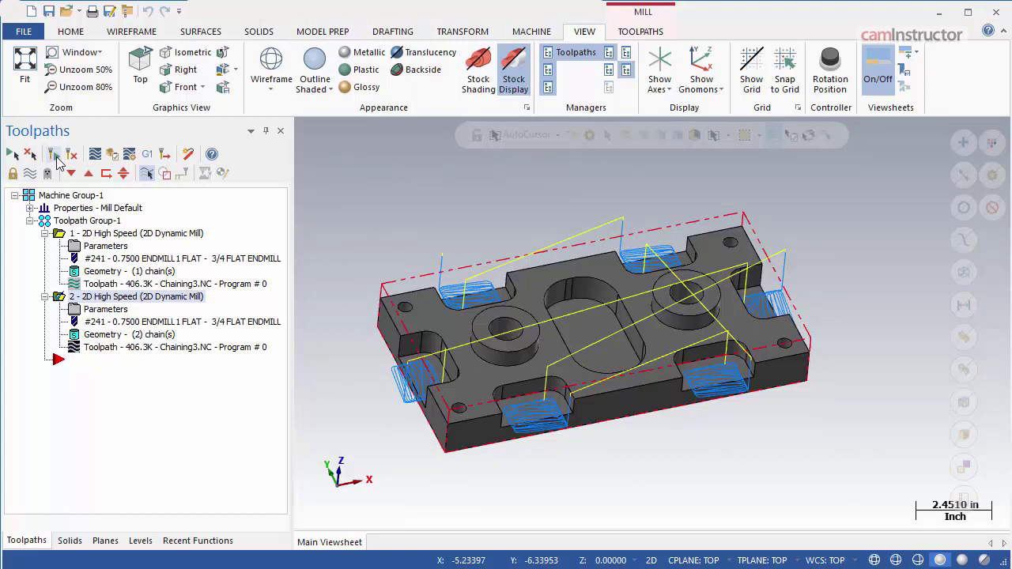
pyautogui.click(124, 235)
pyautogui.click(124, 300)
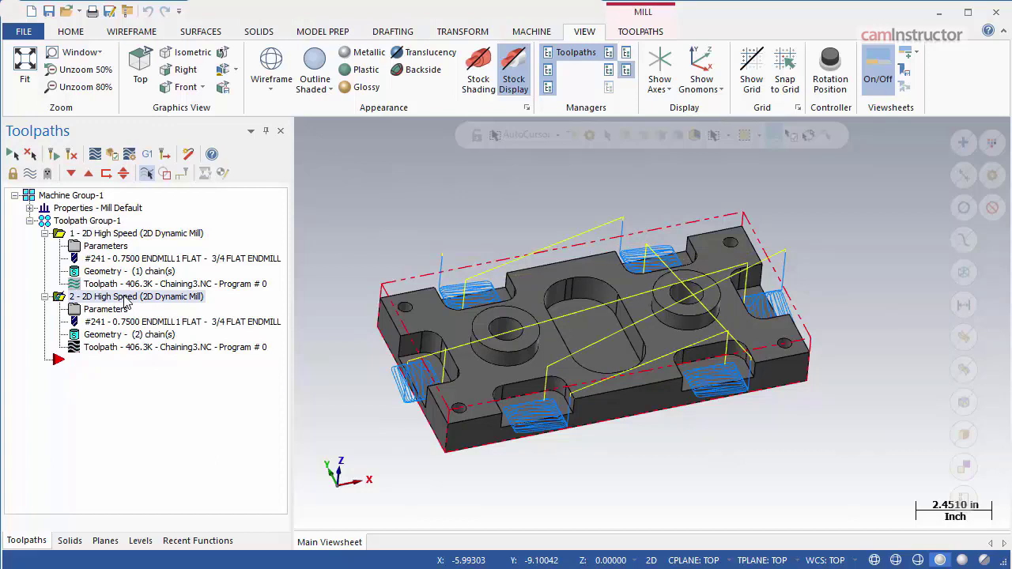
pyautogui.click(122, 235)
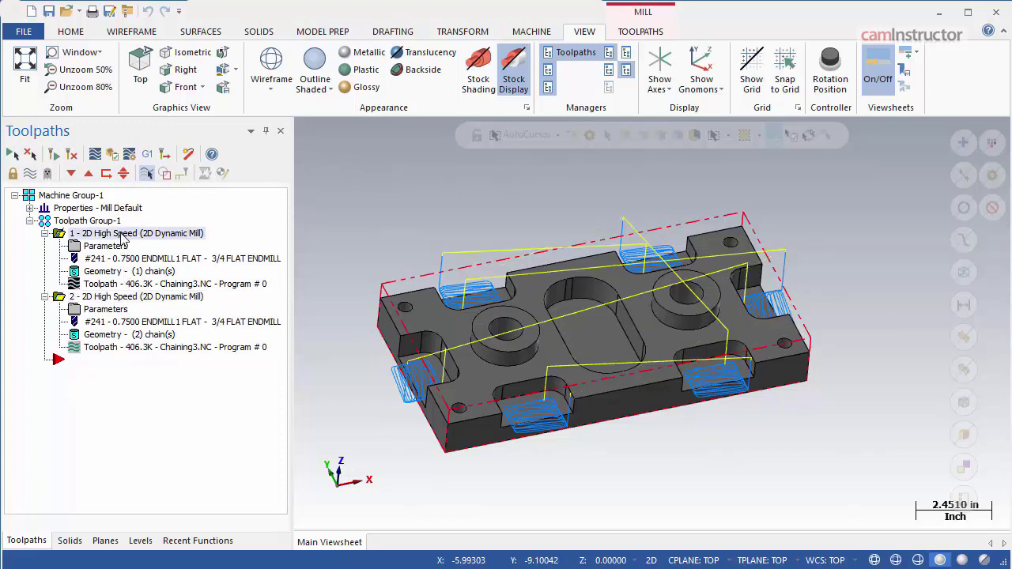
pyautogui.click(132, 300)
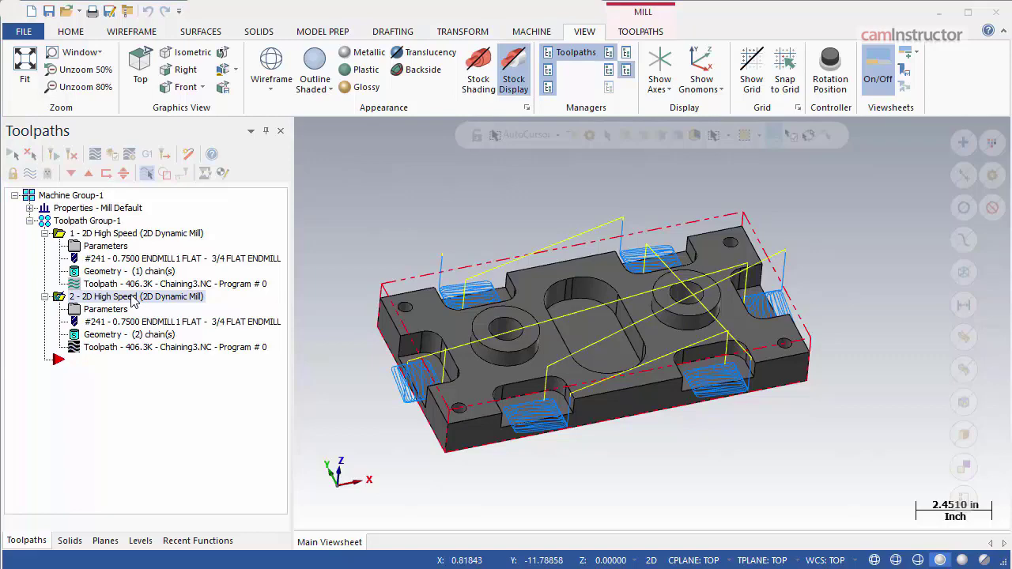
# Step: Enlarge the stock block in Stock setup to 14.5 by 8.25 by 1.875
pyautogui.click(32, 209)
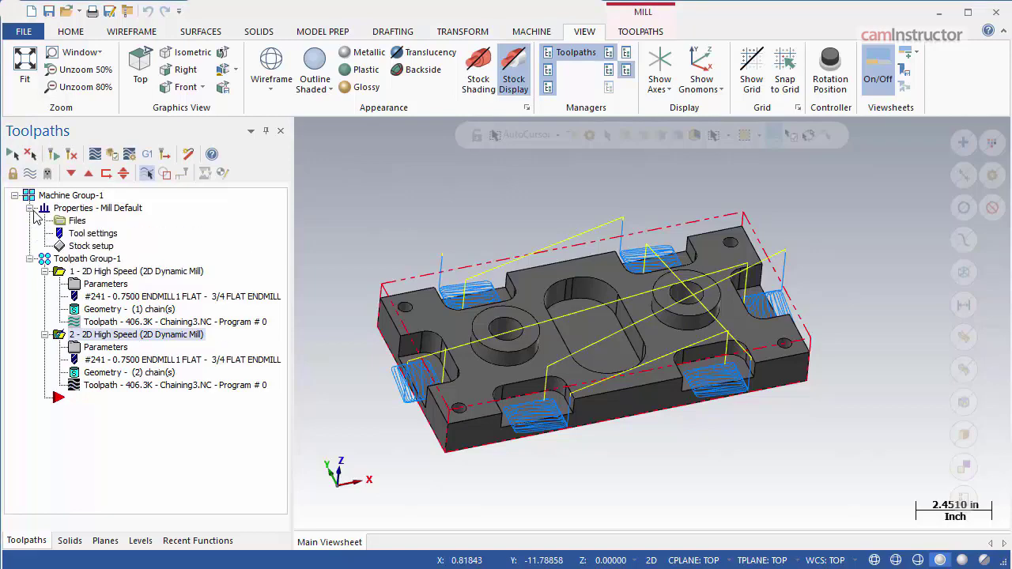
pyautogui.click(92, 248)
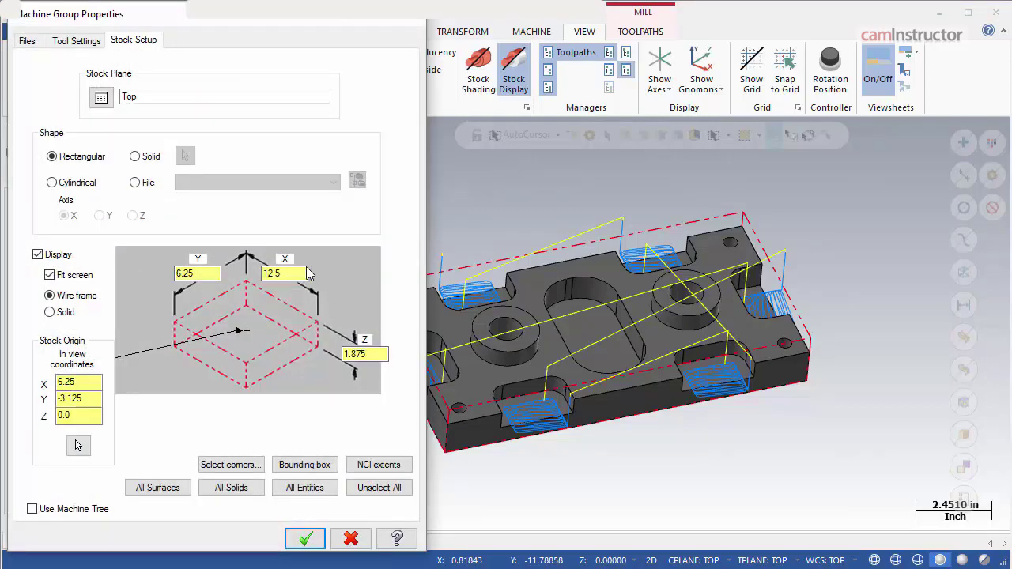
pyautogui.click(272, 274)
pyautogui.click(180, 277)
pyautogui.click(306, 539)
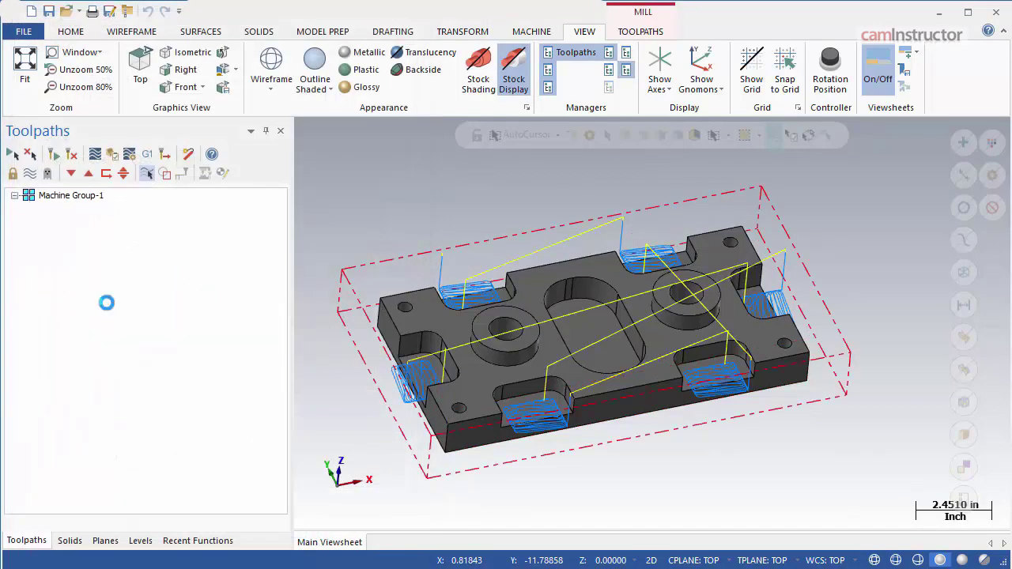
# Step: Open and accept the parameters of both Dynamic Mill operations so they are flagged for regeneration
pyautogui.click(109, 284)
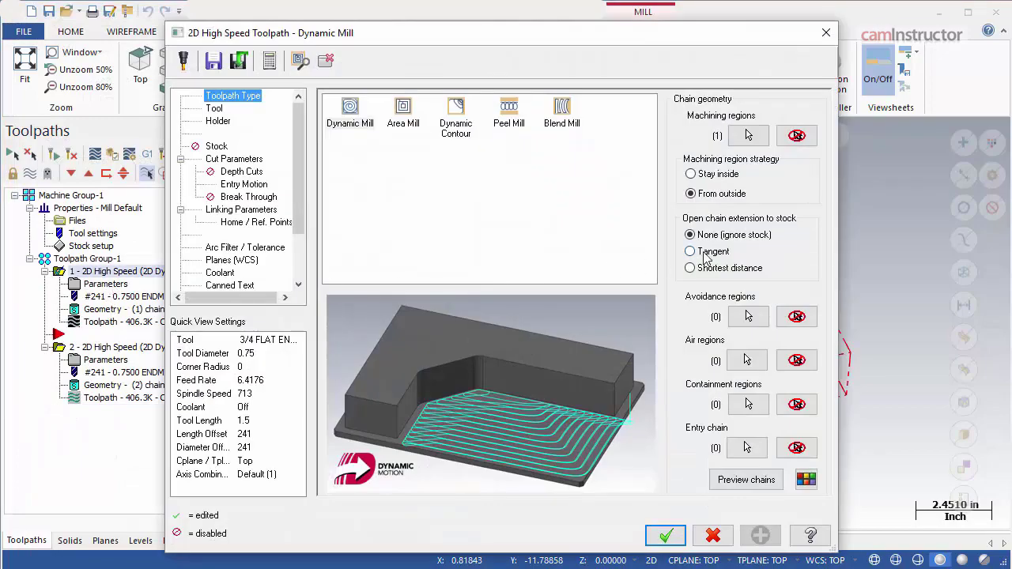
pyautogui.click(666, 536)
pyautogui.click(105, 360)
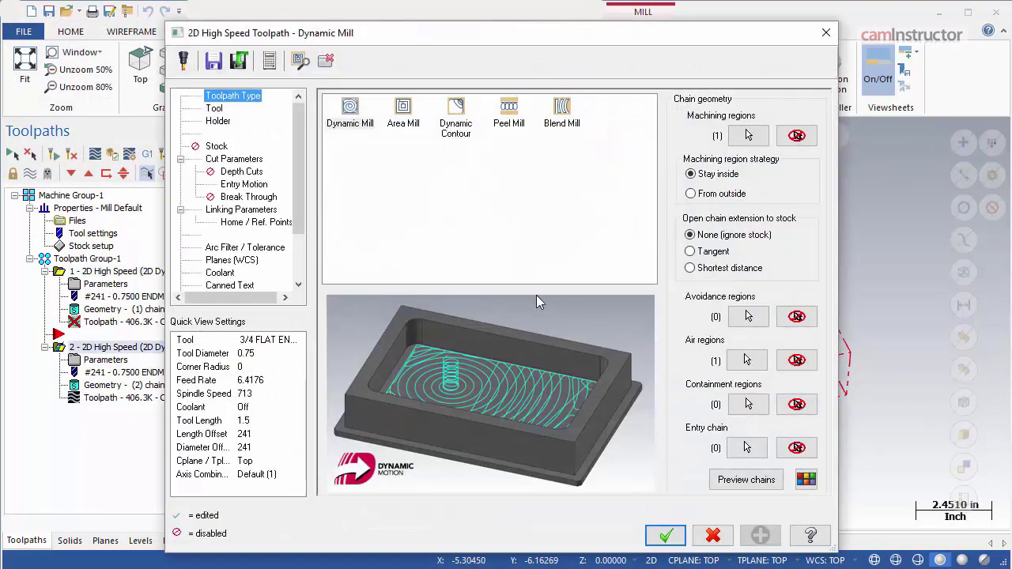
pyautogui.click(666, 536)
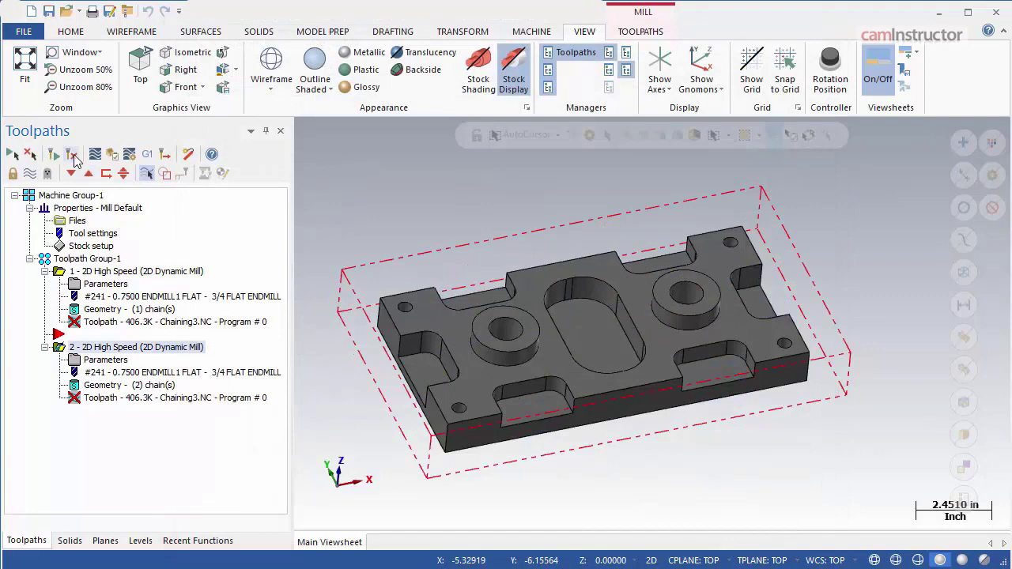
# Step: Regenerate both out-of-date Dynamic Mill toolpaths and expand operation 2
pyautogui.click(72, 155)
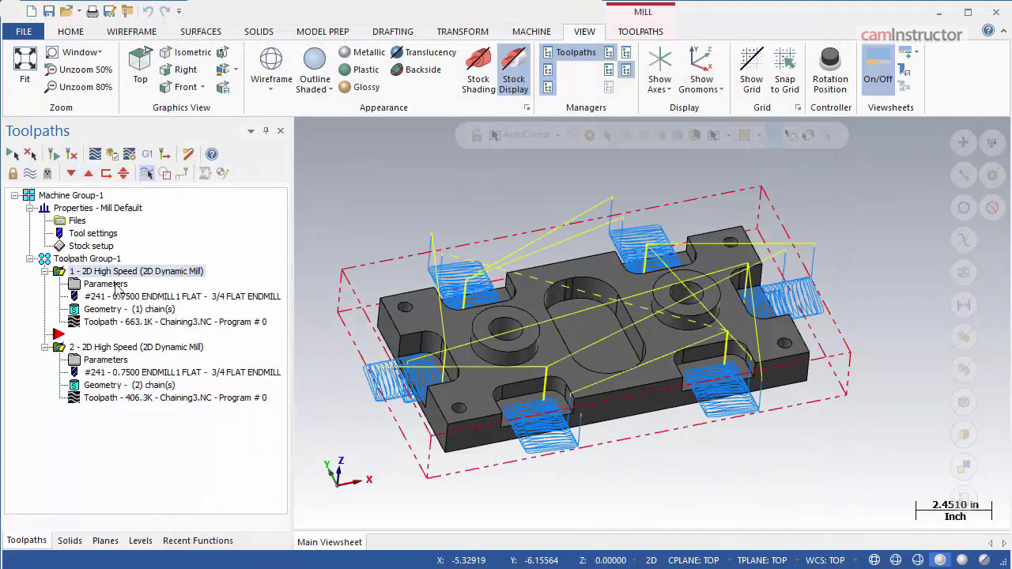
pyautogui.doubleClick(112, 348)
pyautogui.click(45, 347)
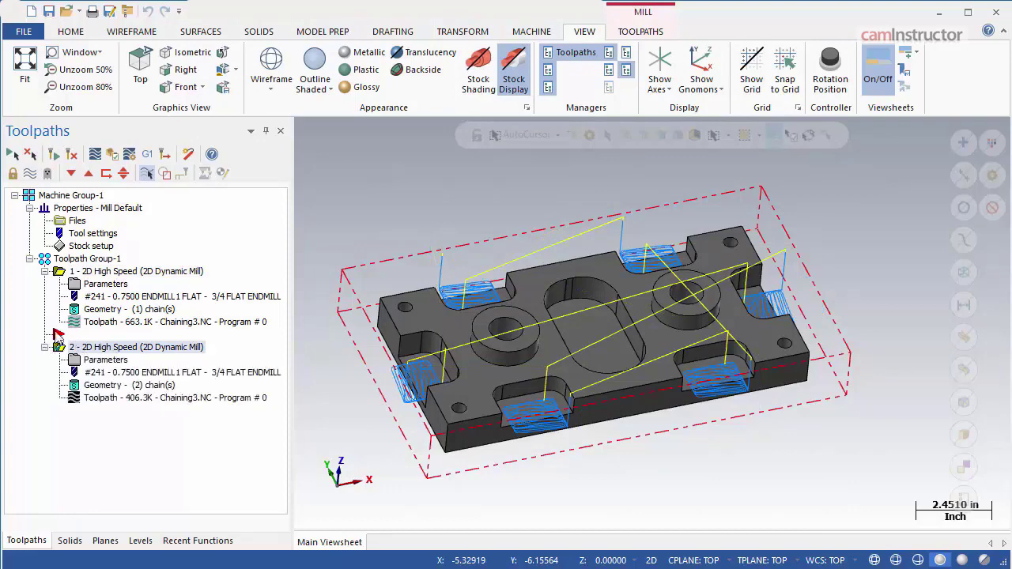
# Step: Compare the first and second toolpaths against the enlarged stock from the Top view
pyautogui.click(112, 272)
pyautogui.click(127, 352)
pyautogui.click(119, 272)
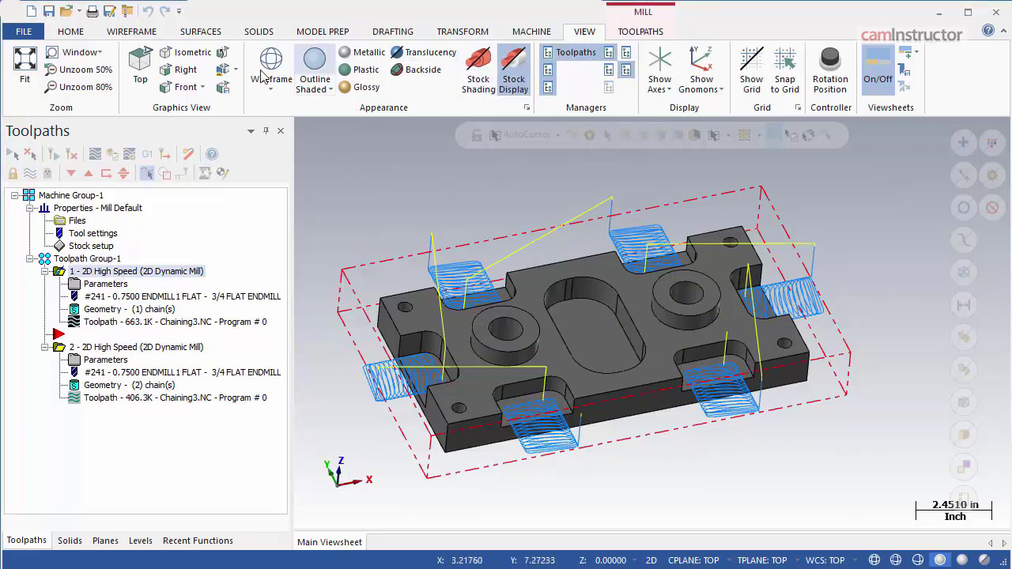
pyautogui.click(143, 73)
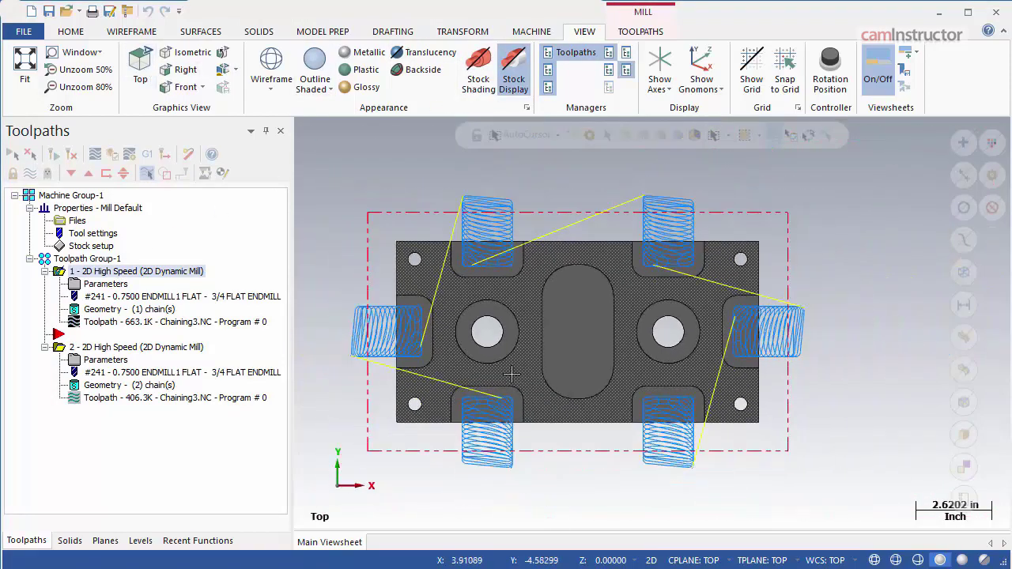
pyautogui.click(112, 349)
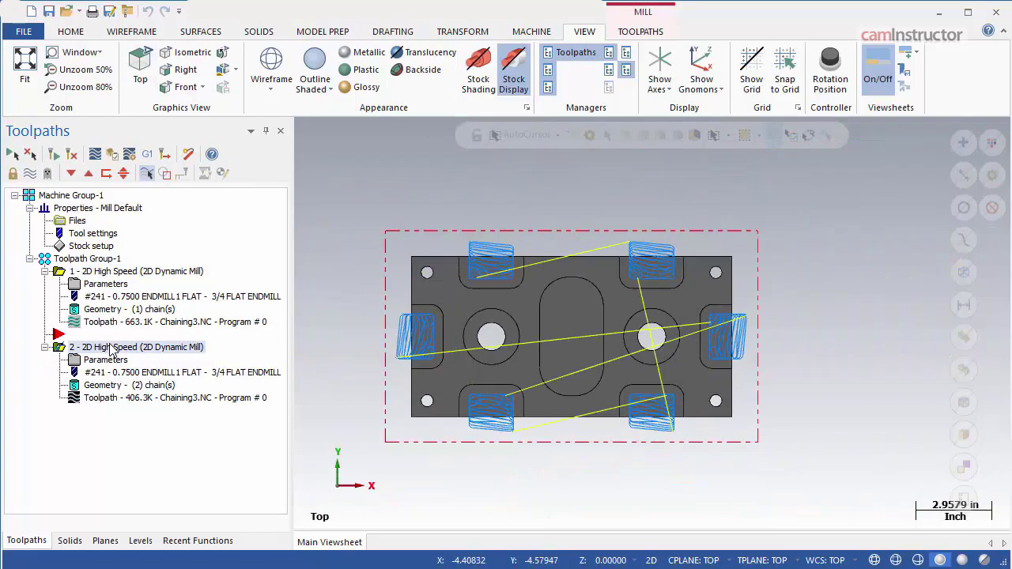